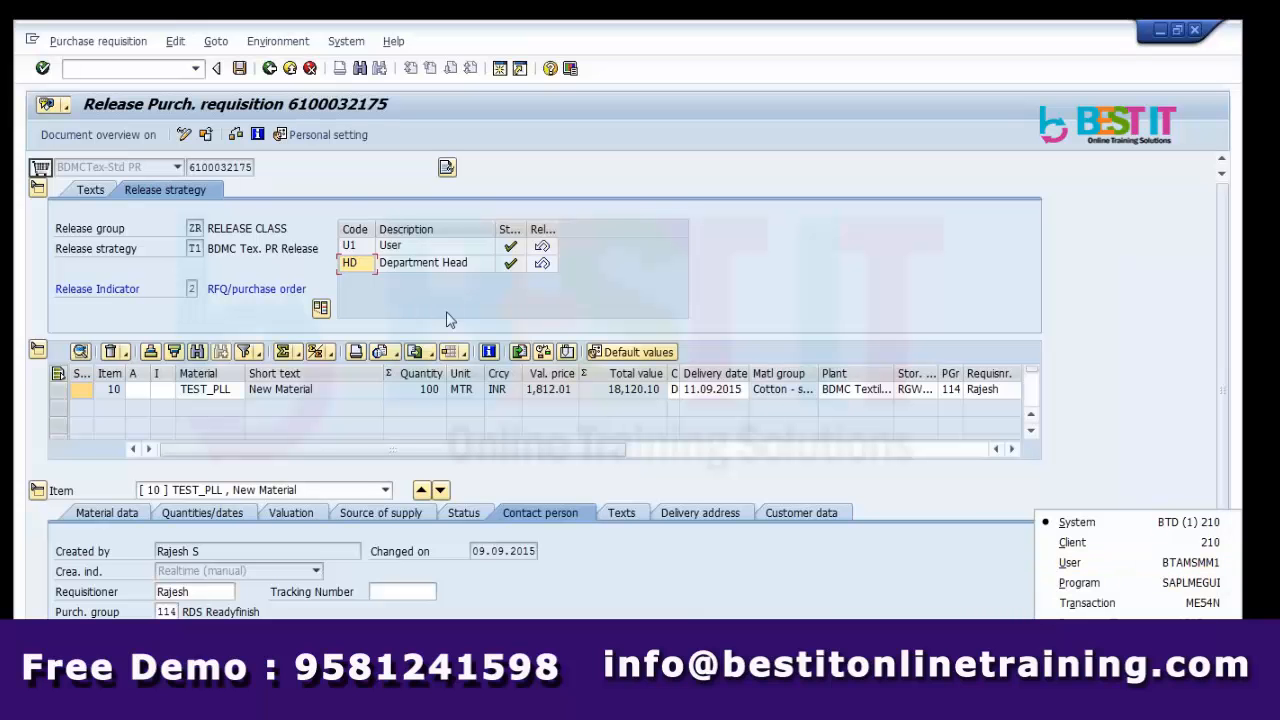
click(349, 247)
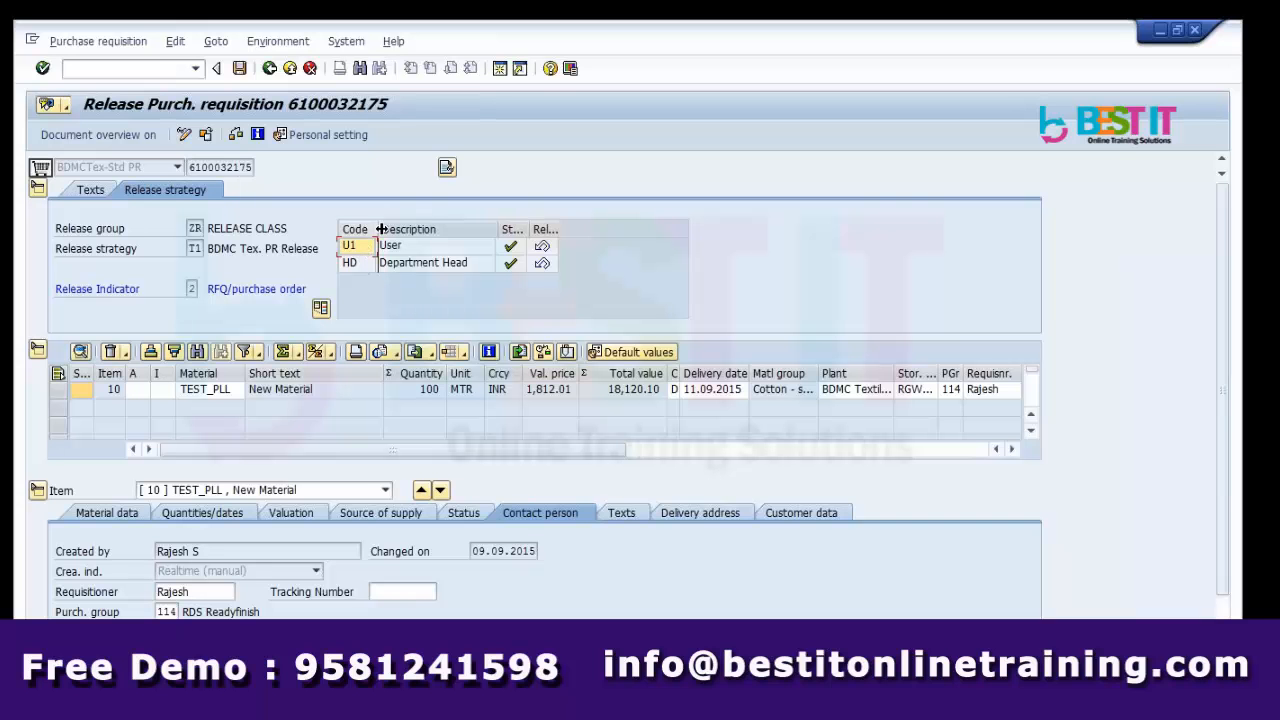
drag(375, 229, 412, 229)
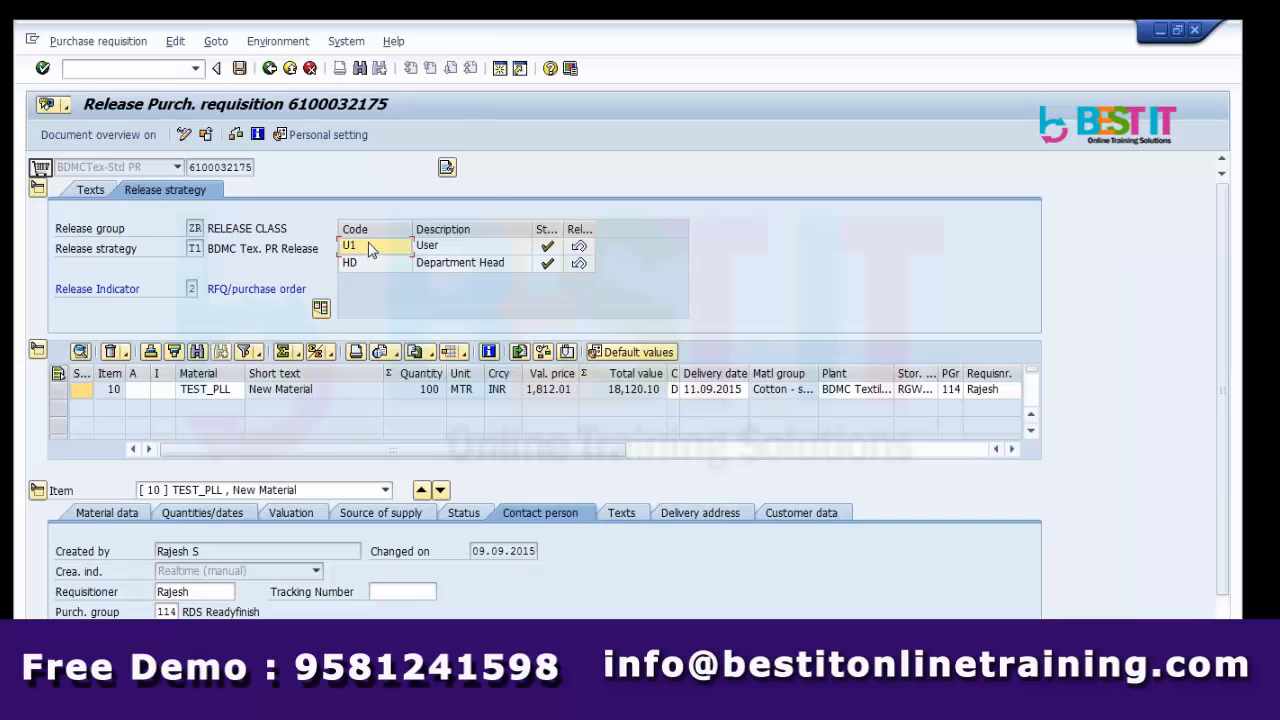
key(Right)
key(Right)
key(Right)
key(Left)
key(Left)
key(Left)
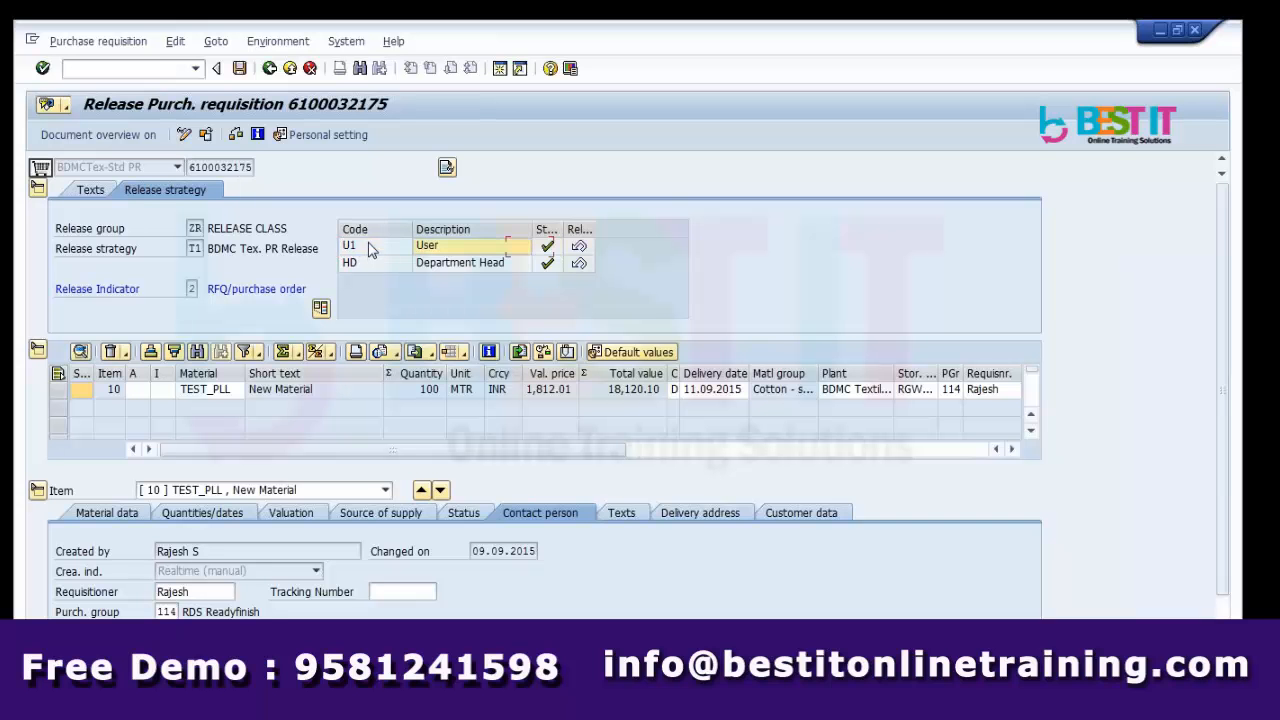
key(Right)
key(Right)
key(Right)
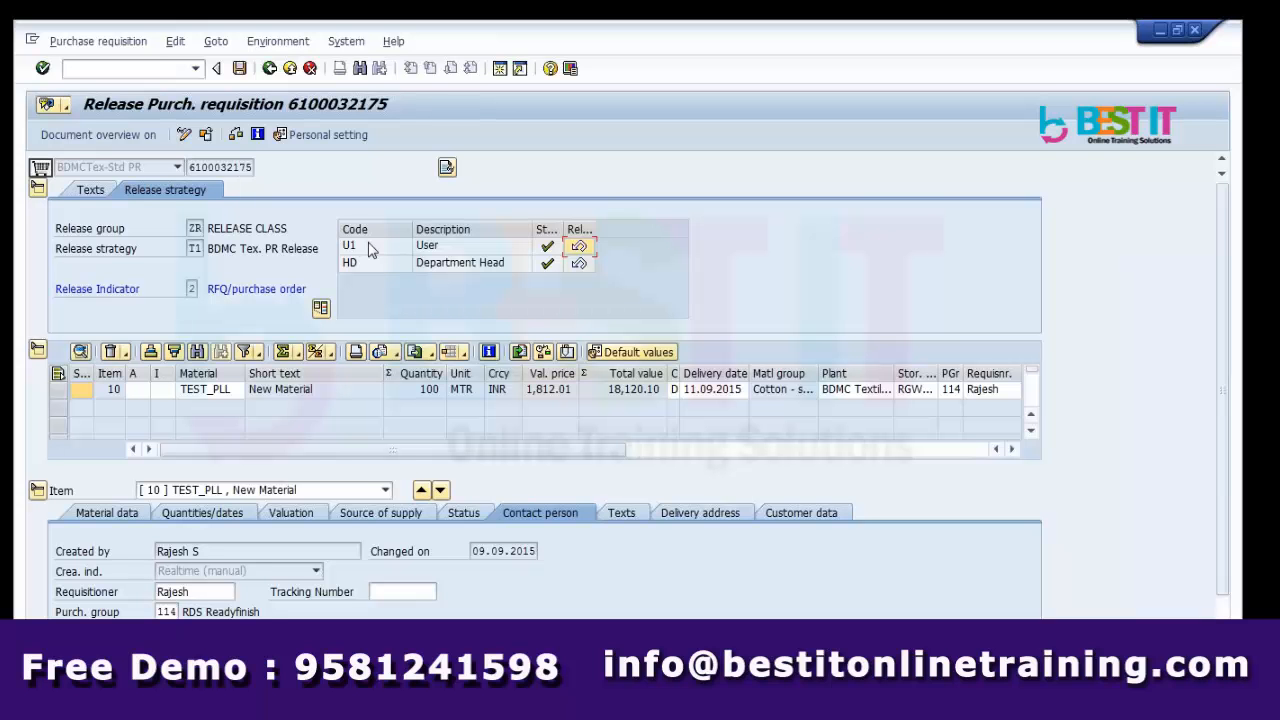
Check the U1 release code and its User description, then switch to the Excel notes.
key(Left)
key(Left)
key(Left)
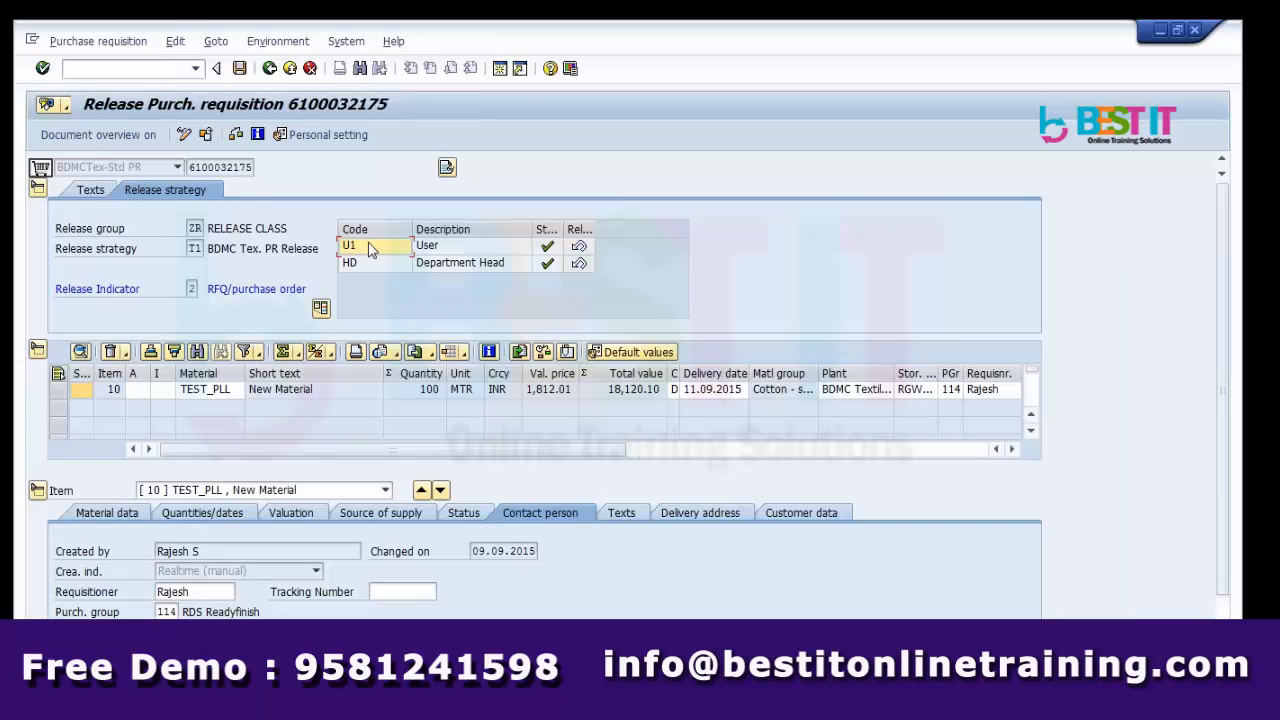
key(Right)
key(Right)
key(Right)
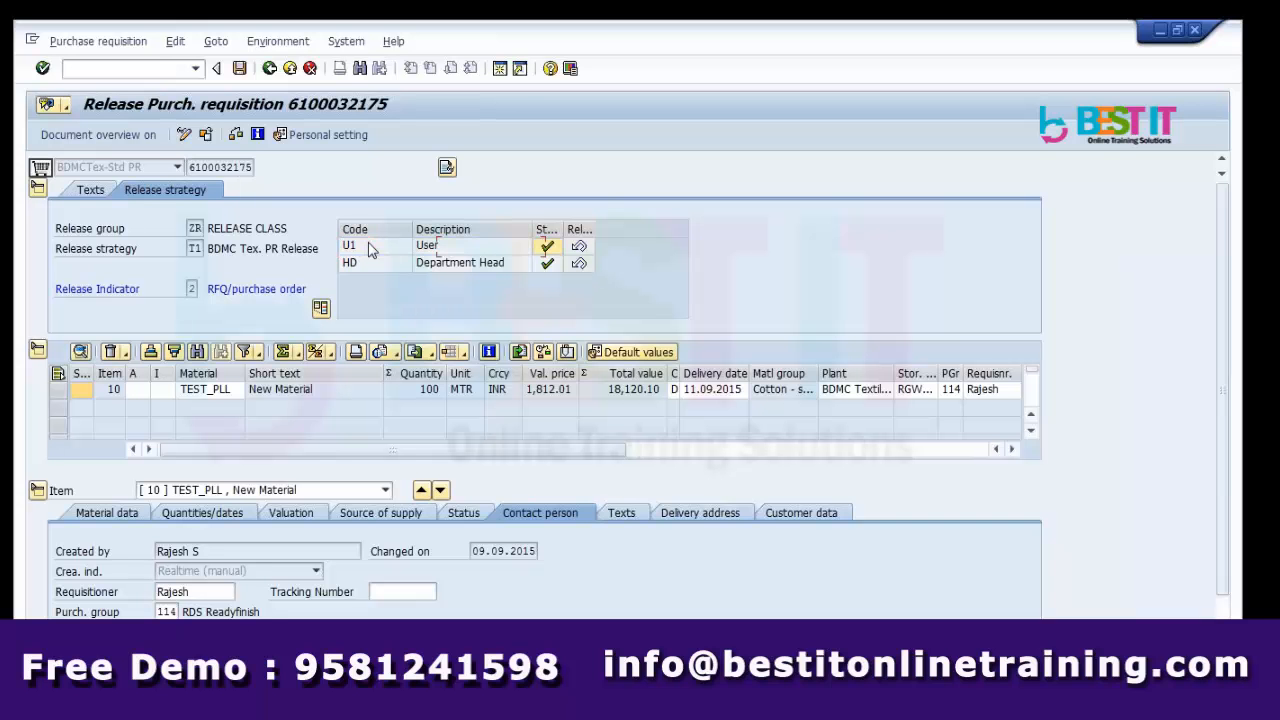
key(Left)
key(Left)
key(Left)
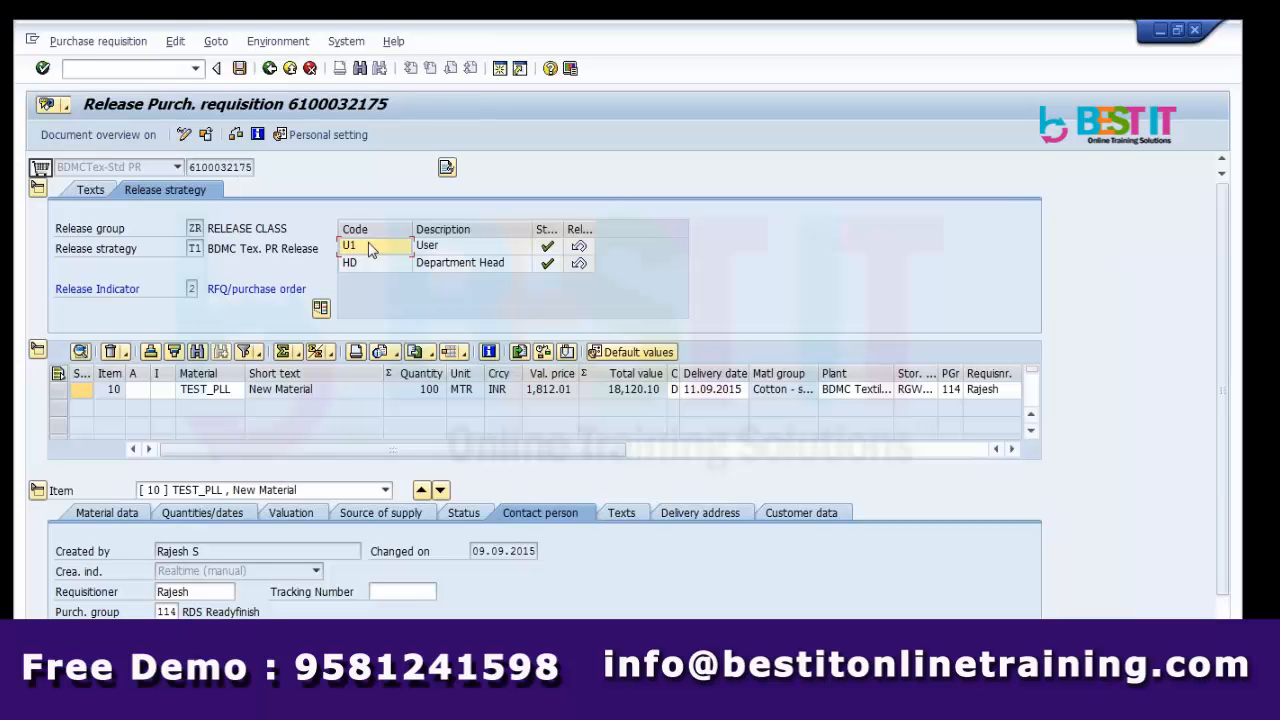
key(Right)
key(Right)
key(Right)
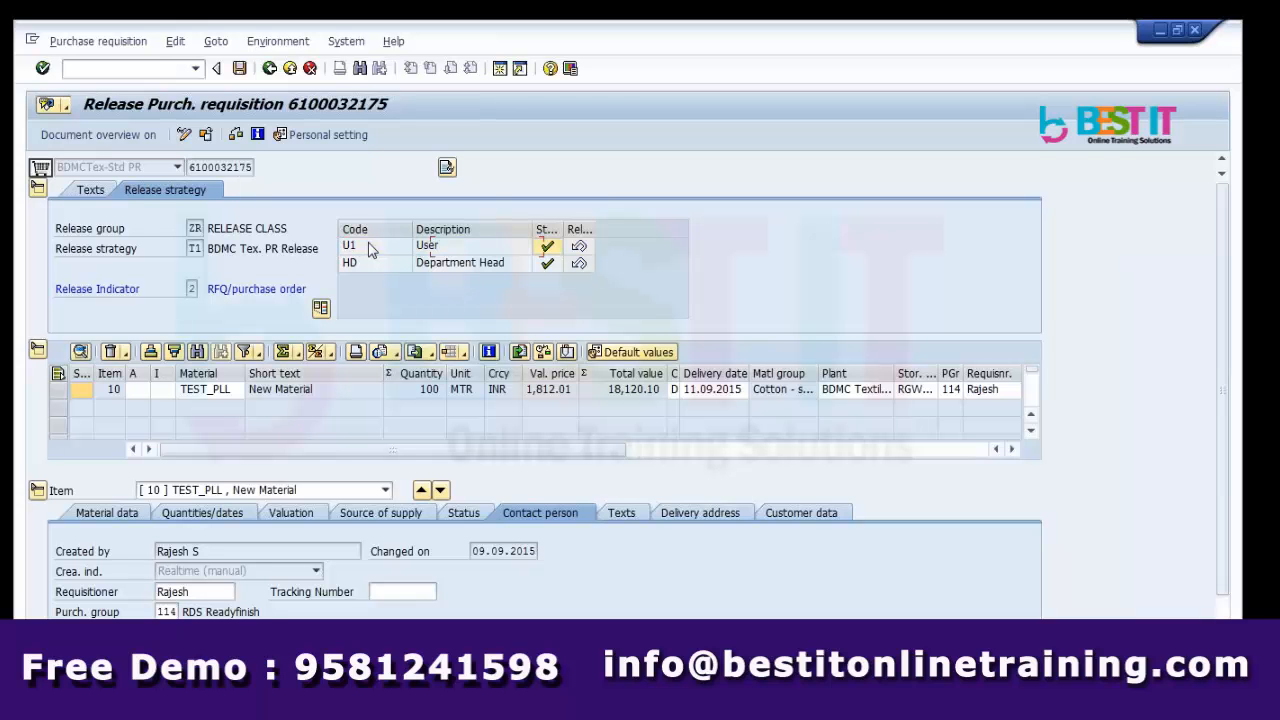
key(Left)
key(Left)
key(Left)
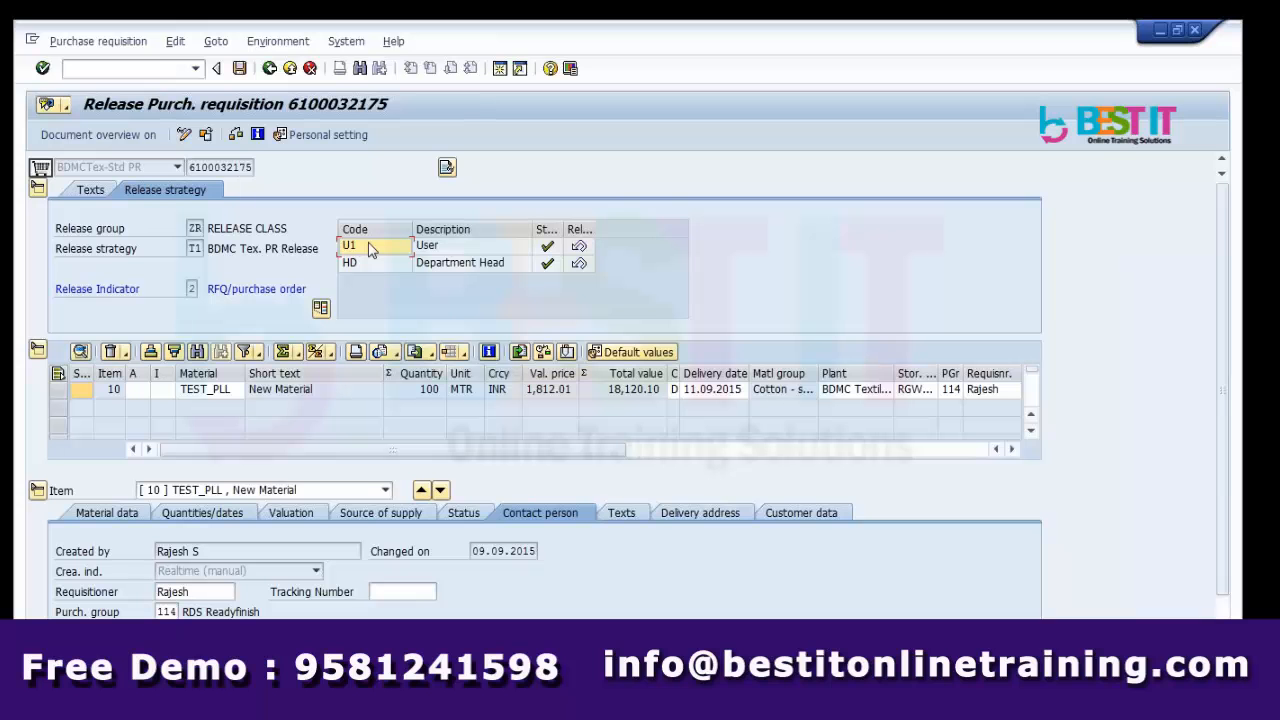
click(466, 254)
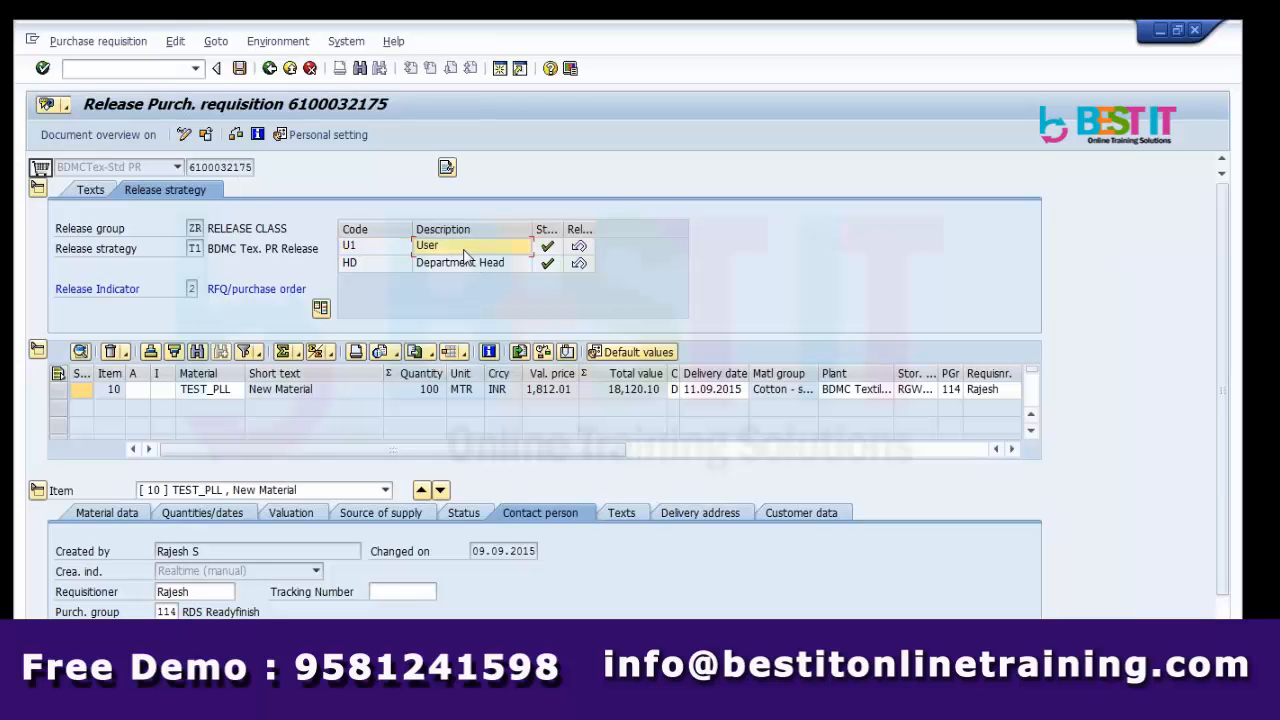
click(388, 247)
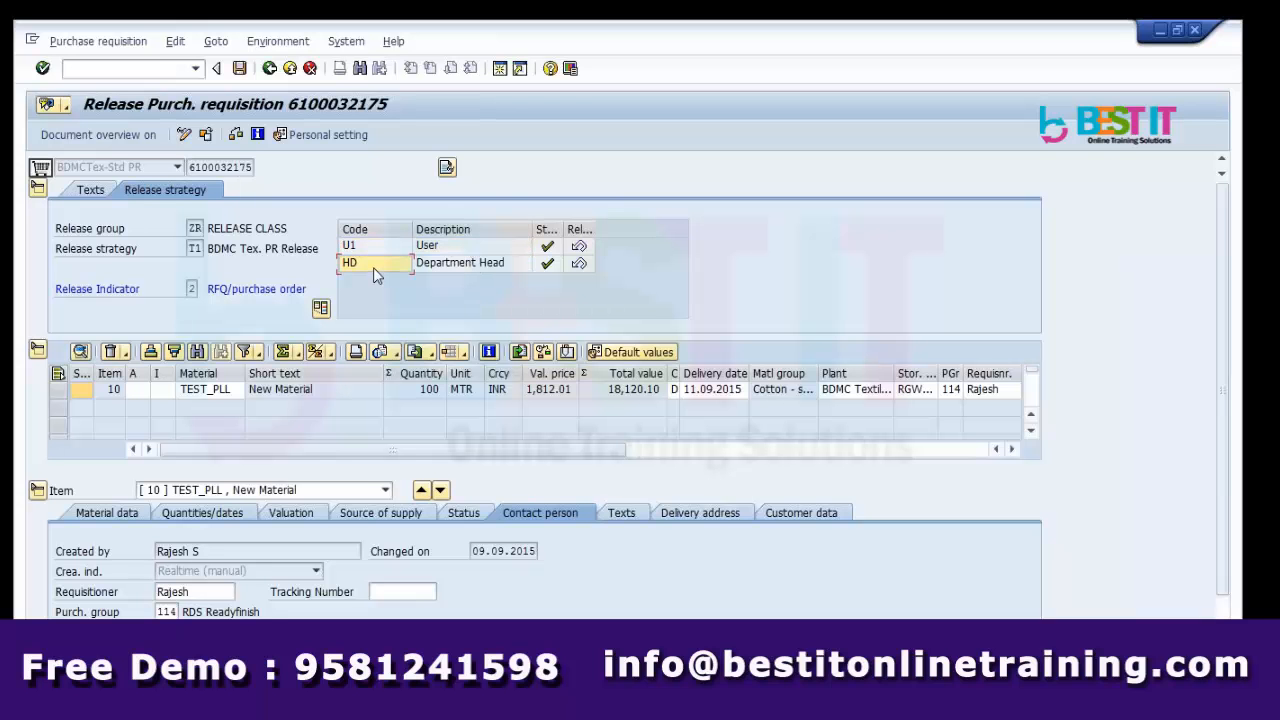
key(F1)
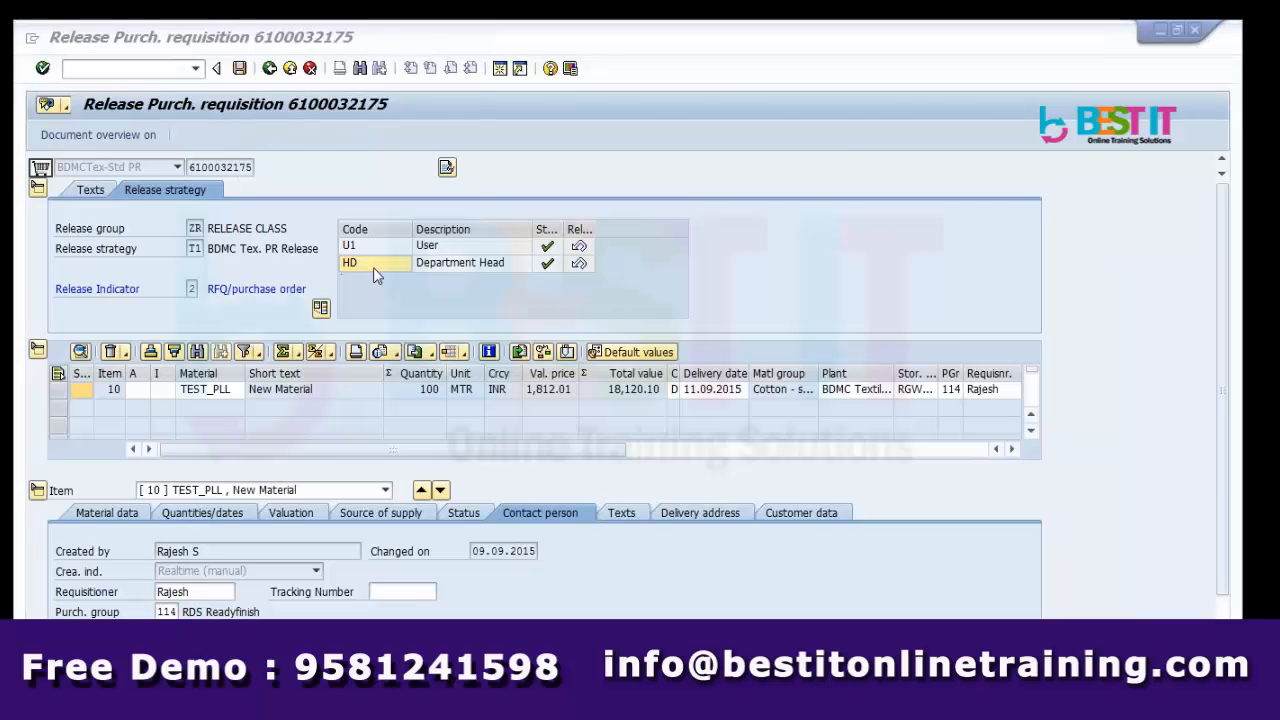
key(alt+Tab)
Change ME54n to ME54N in B22, select B19:B22, and return to SAP.
double_click(225, 276)
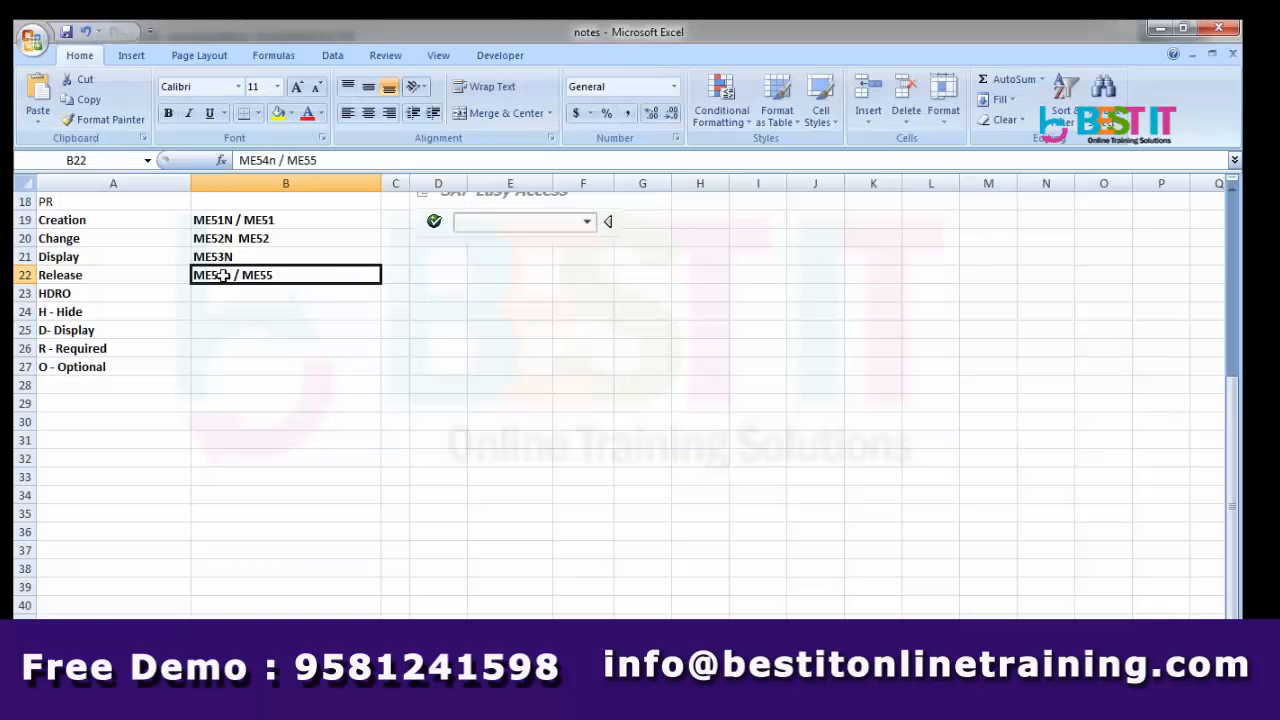
key(BackSpace)
text(N)
key(Return)
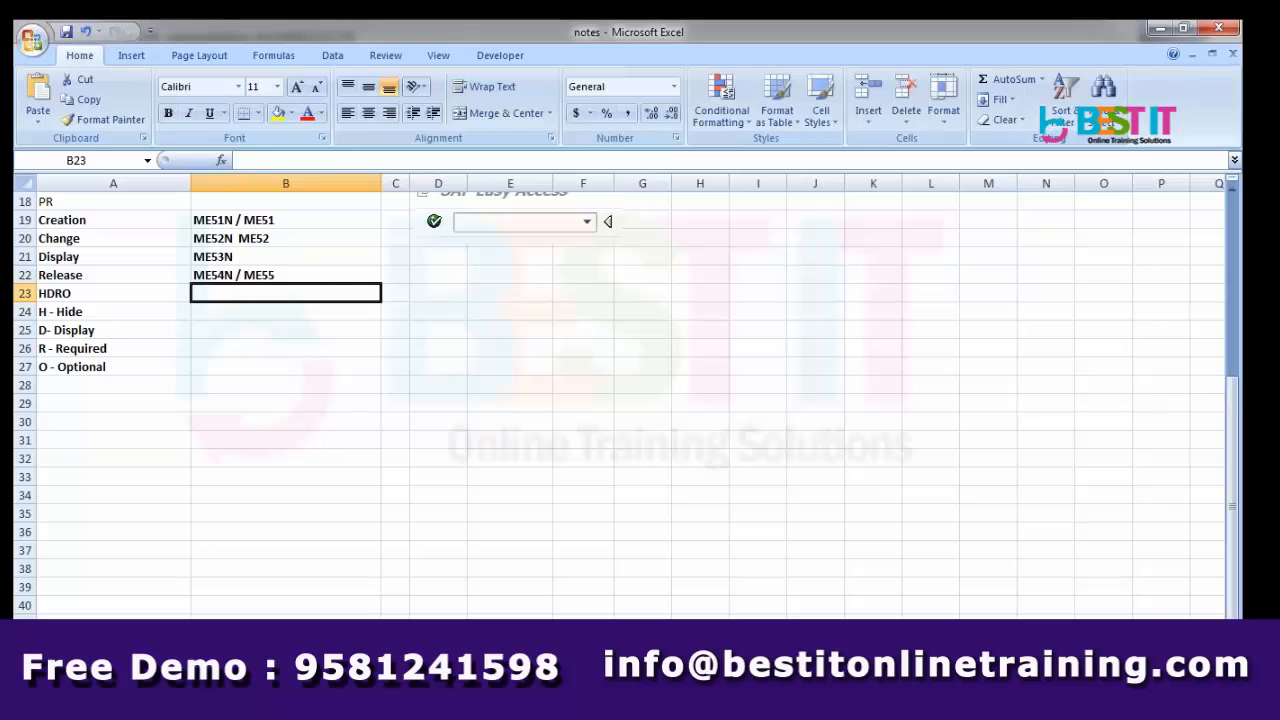
key(Up)
key(Up)
key(Up)
key(Up)
key(shift+Down)
key(shift+Down)
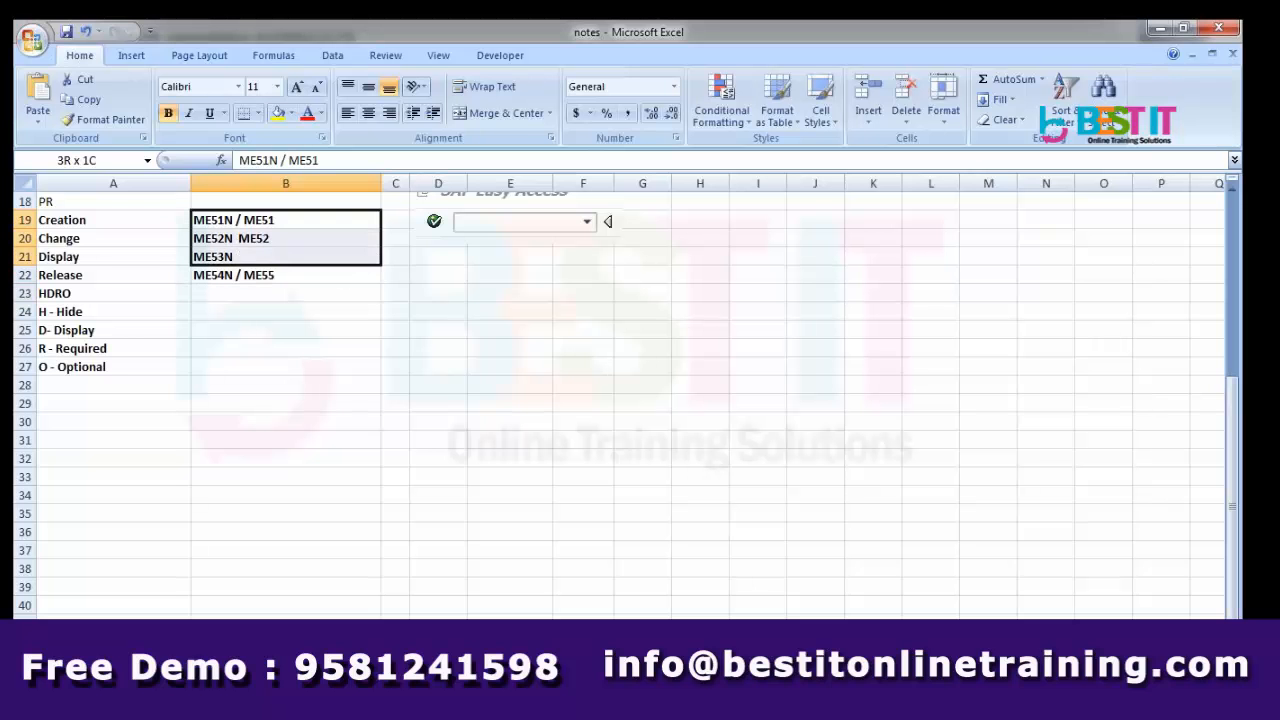
key(shift+Down)
key(alt+Tab)
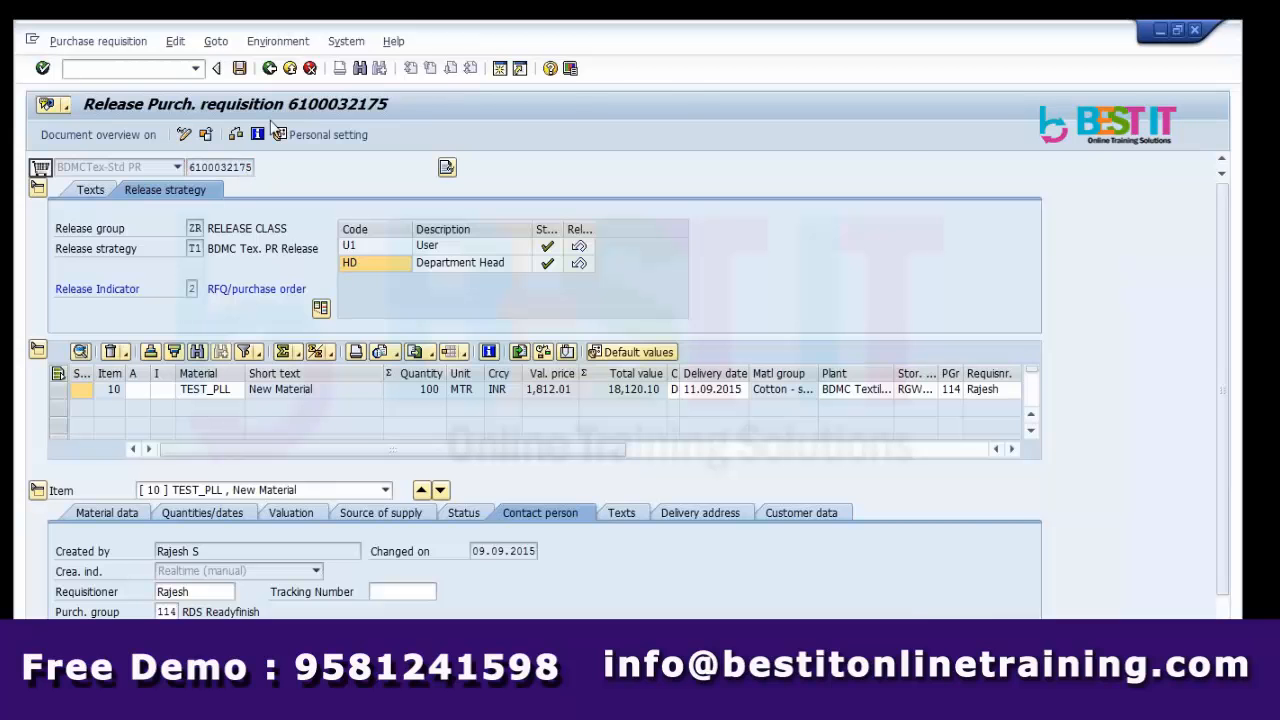
text(ME21)
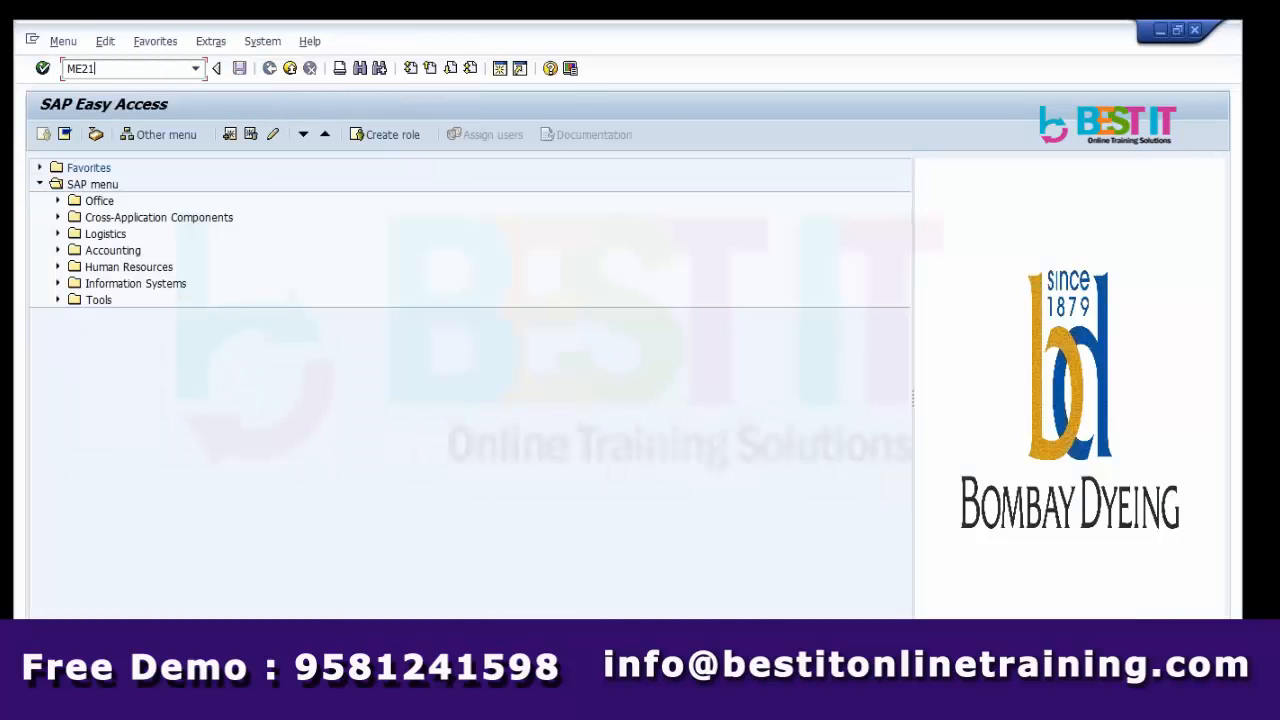
key(Return)
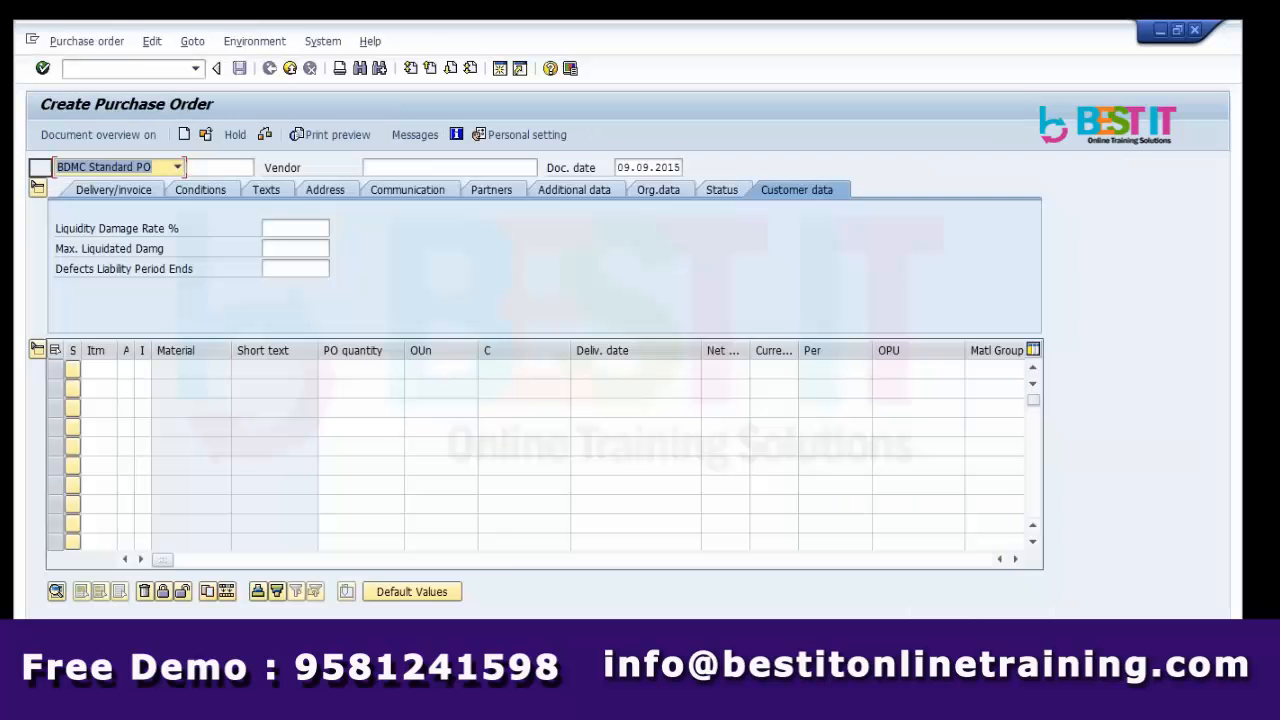
click(508, 560)
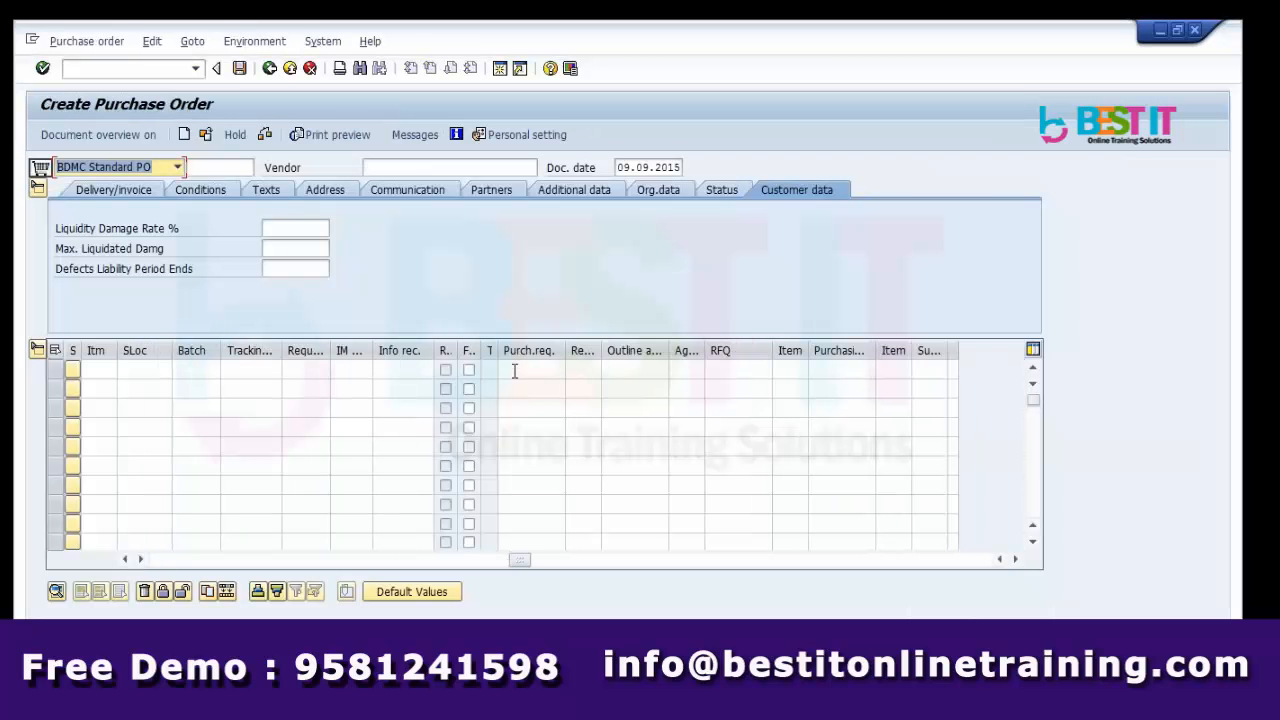
click(515, 371)
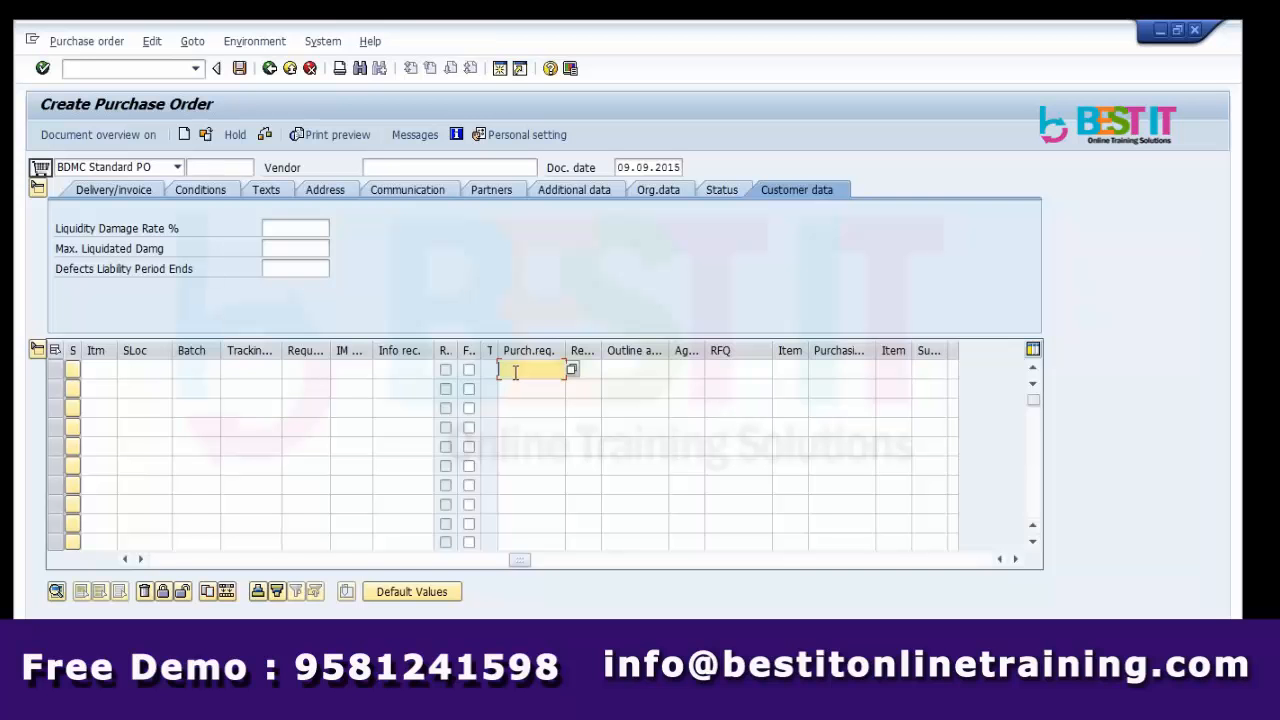
key(ctrl+v)
key(Tab)
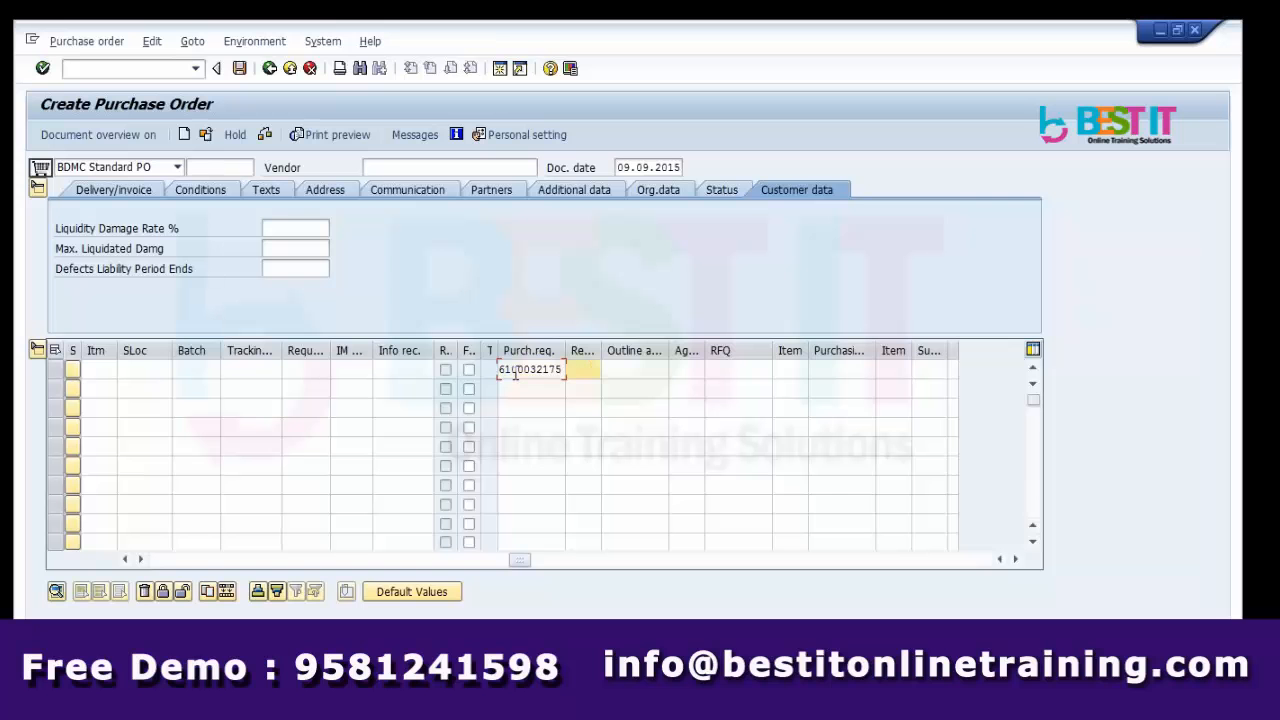
text(10)
Switch to the Excel notes and select cell B24.
click(515, 372)
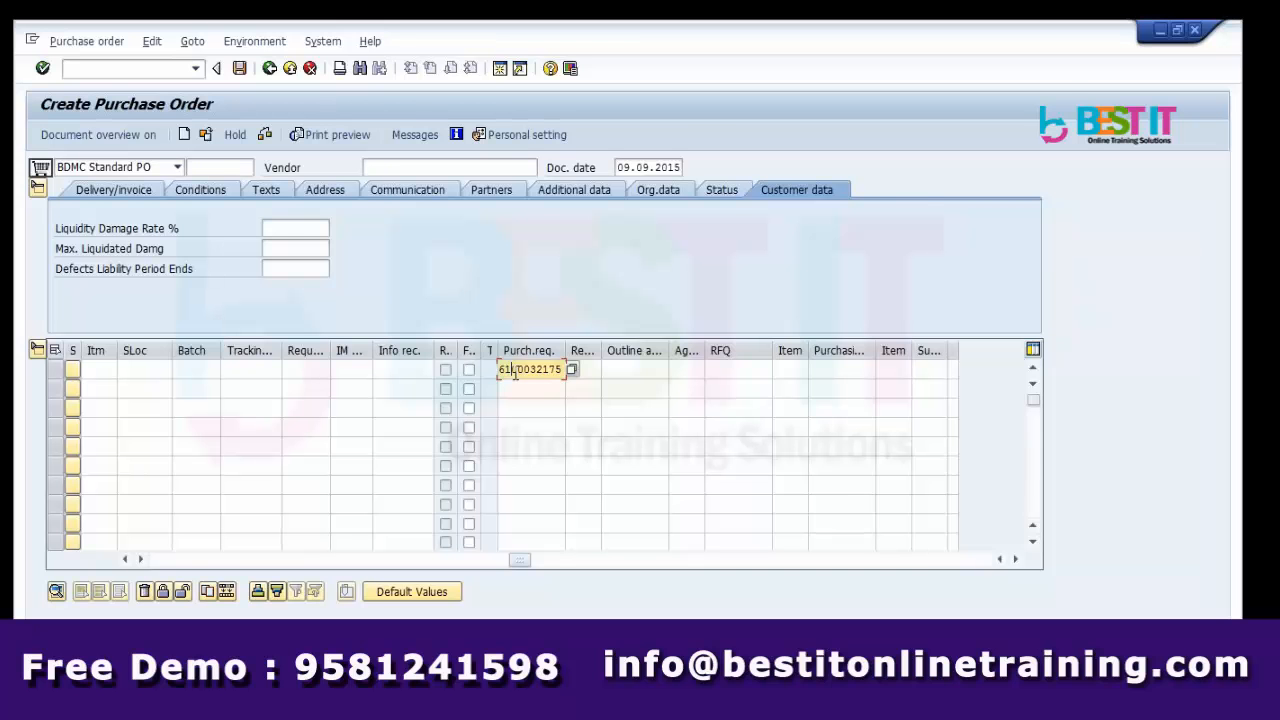
key(alt+Tab)
click(240, 306)
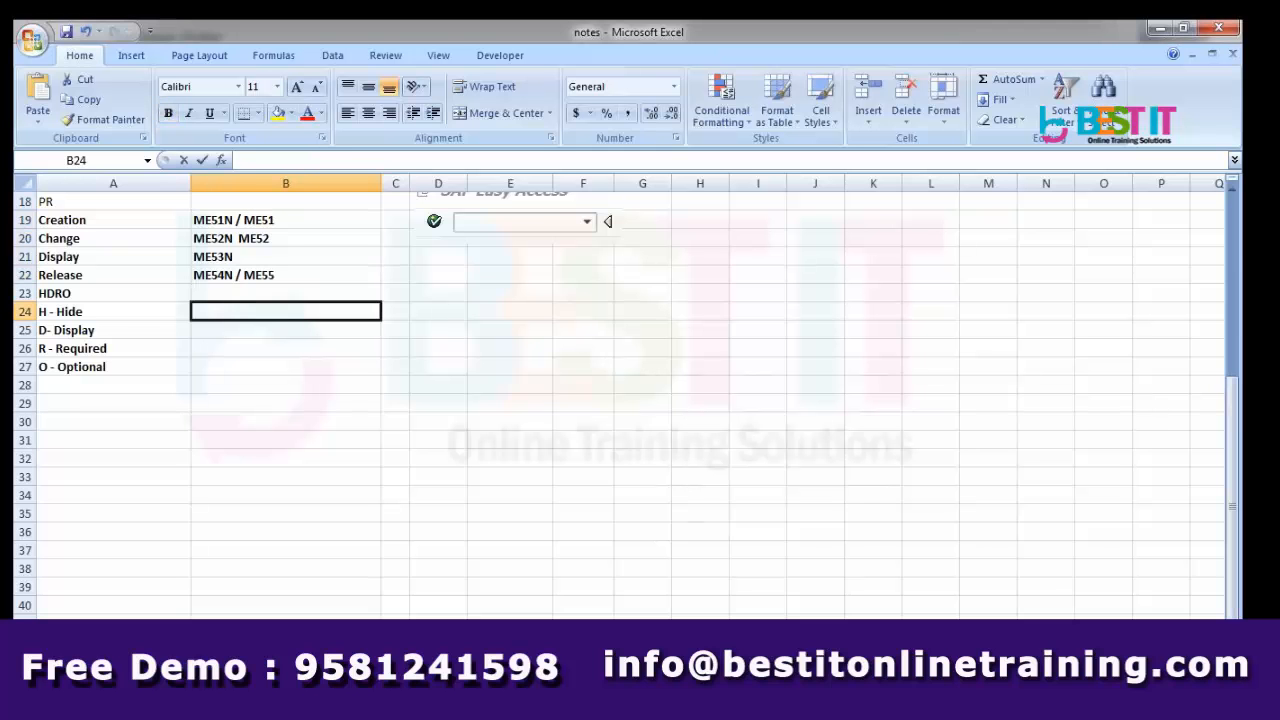
Enter ME21N / ME21 in cell B24 of the notes.
text(ME21N)
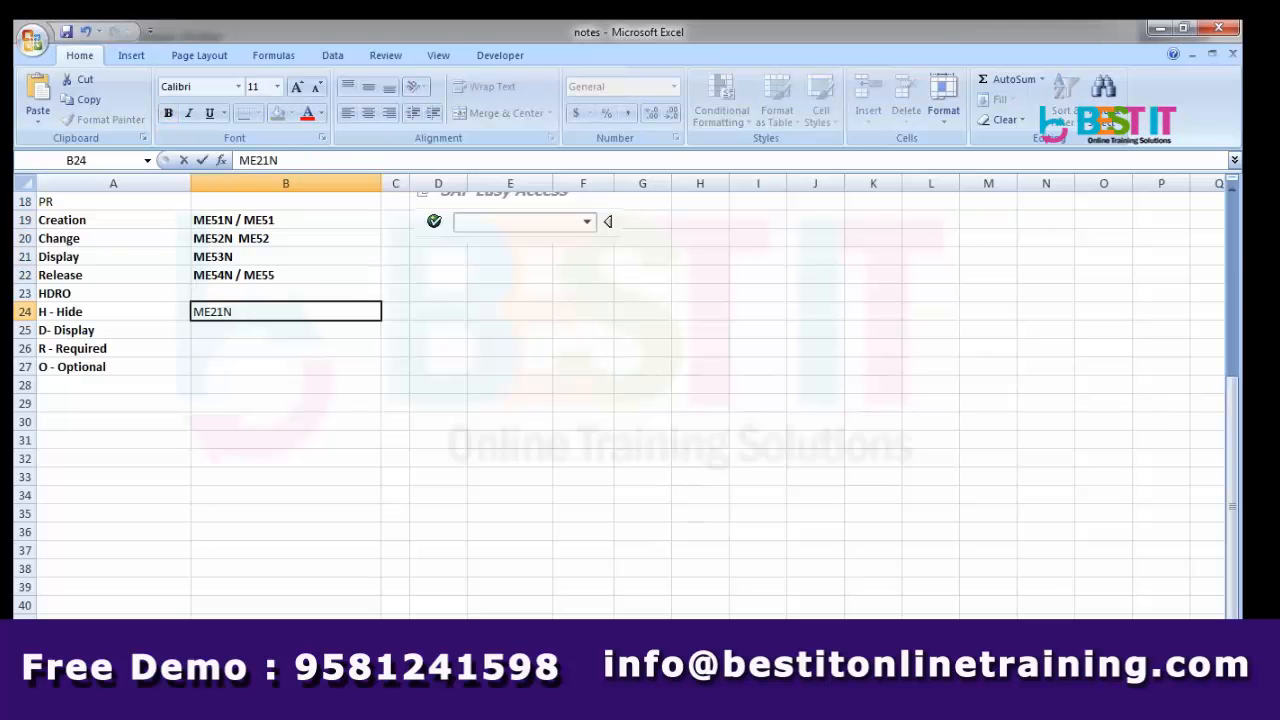
text( / ME21)
key(Return)
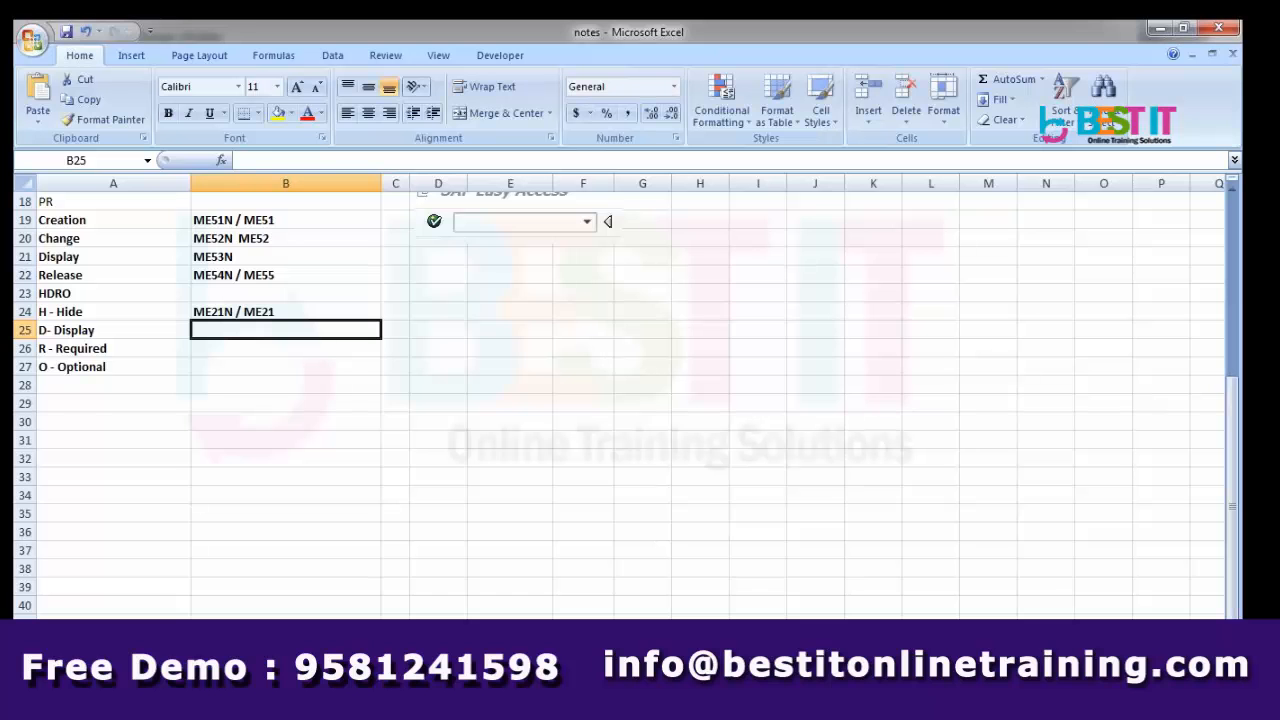
click(228, 311)
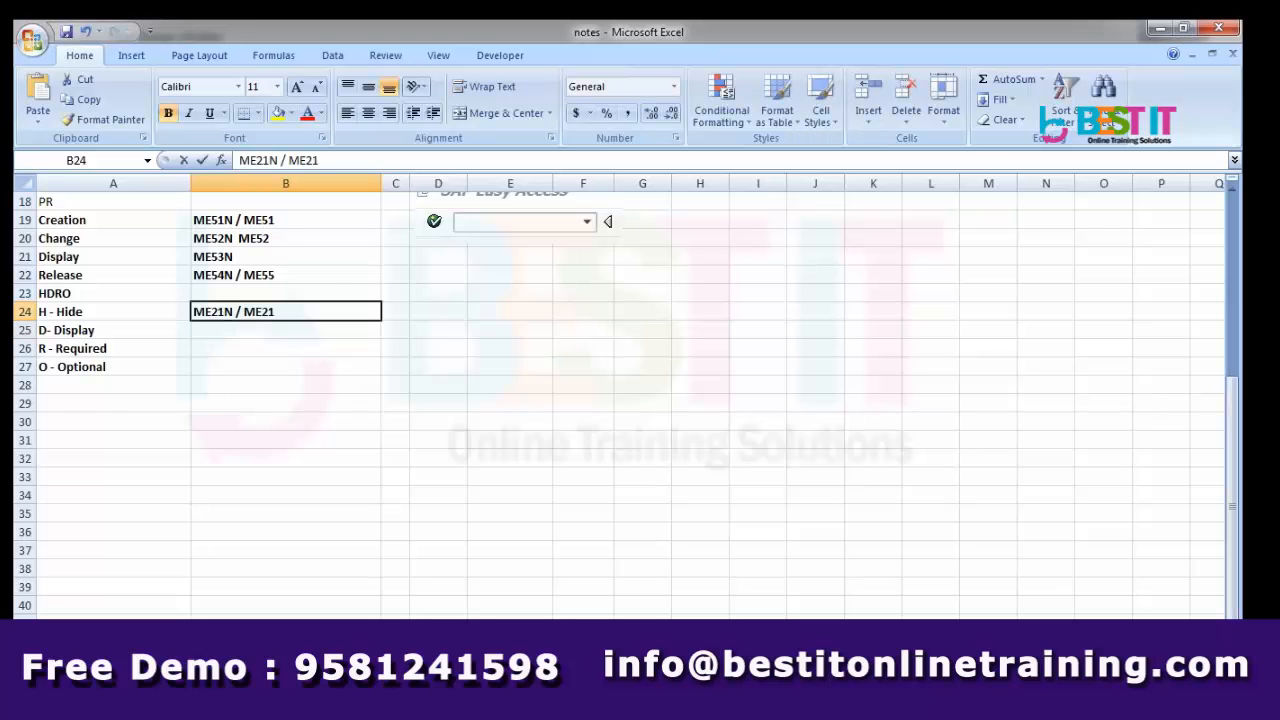
double_click(228, 311)
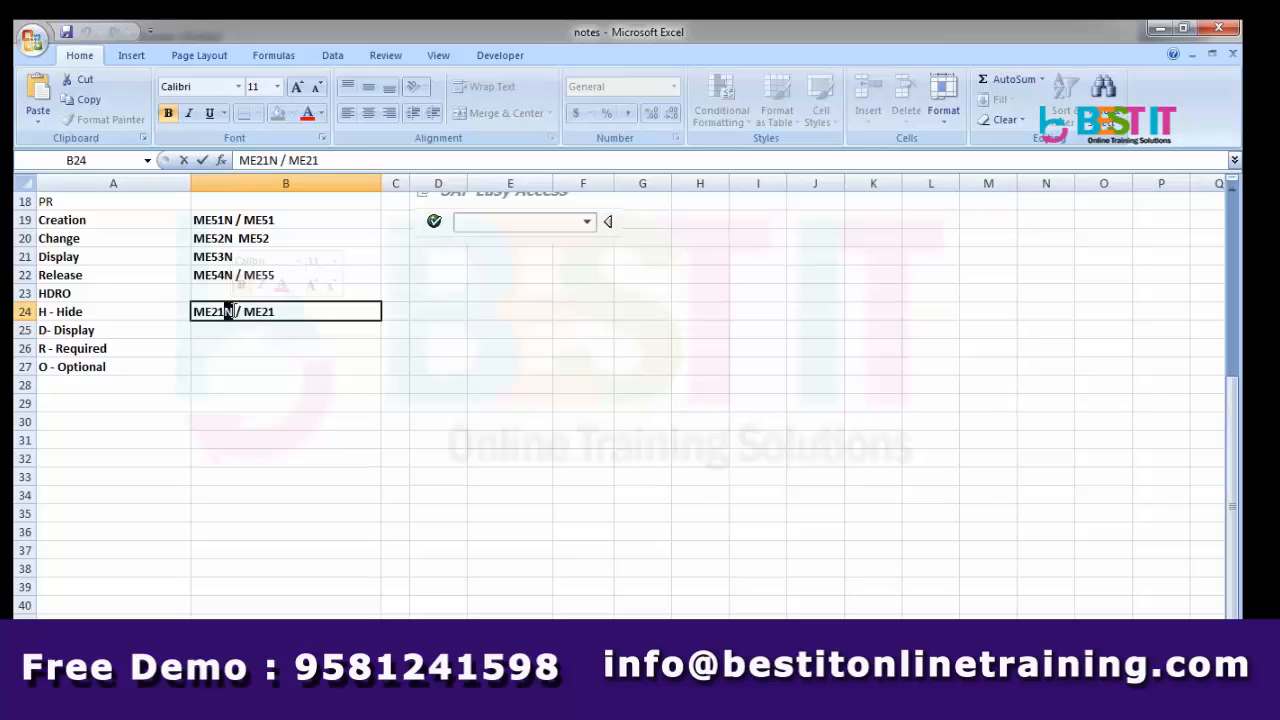
key(Escape)
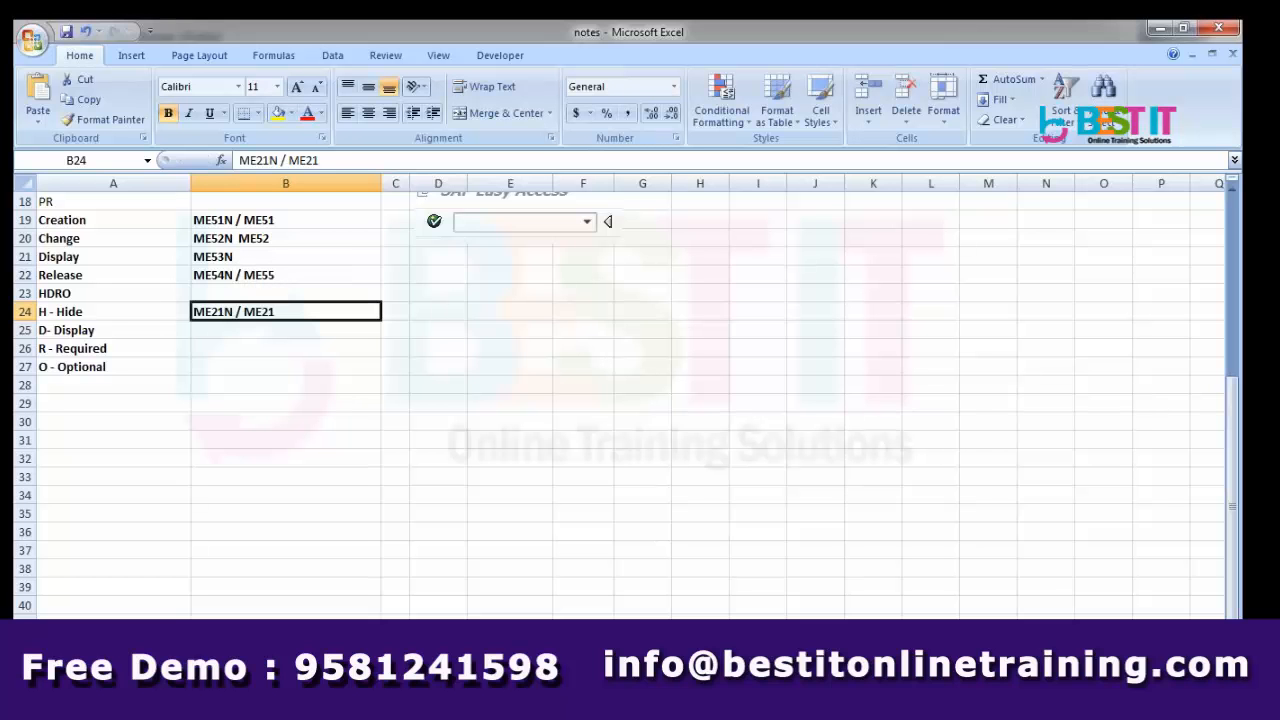
Back in SAP, submit the requisition reference and leave the debugger for the main menu.
key(alt+Tab)
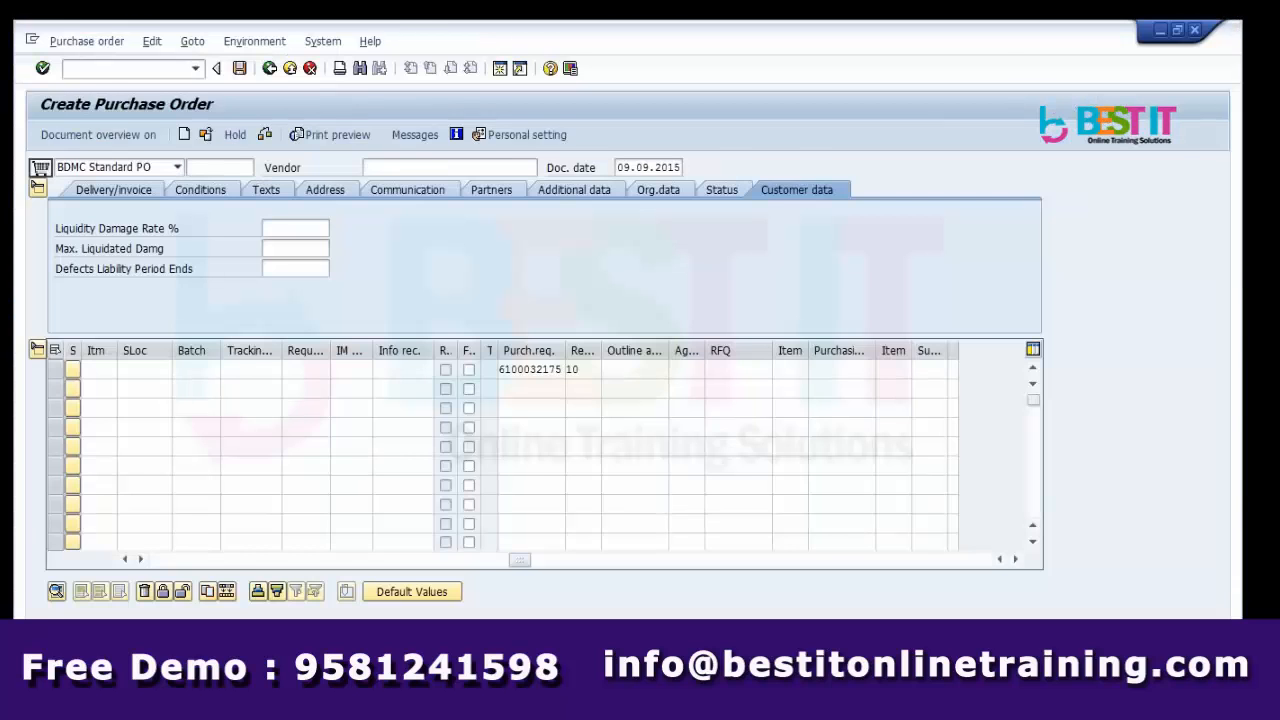
key(Return)
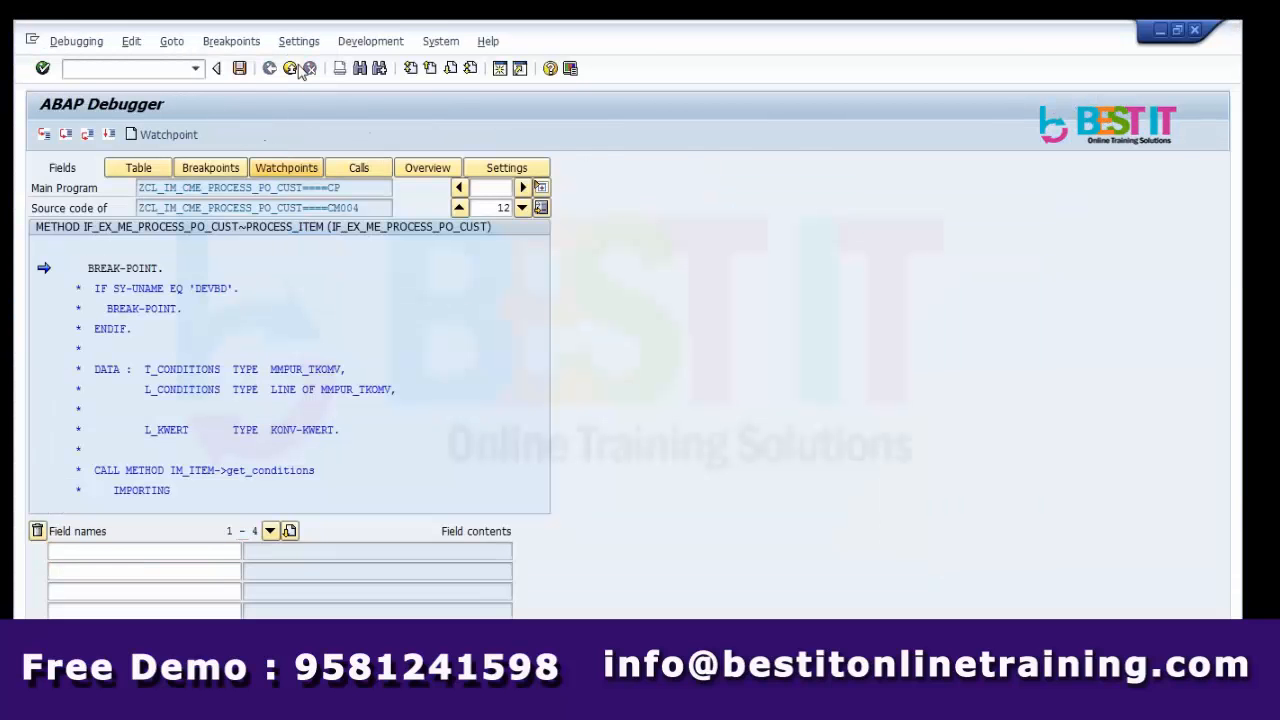
click(300, 69)
Run ME21N and open the value list for the Order type field.
text(ME21N)
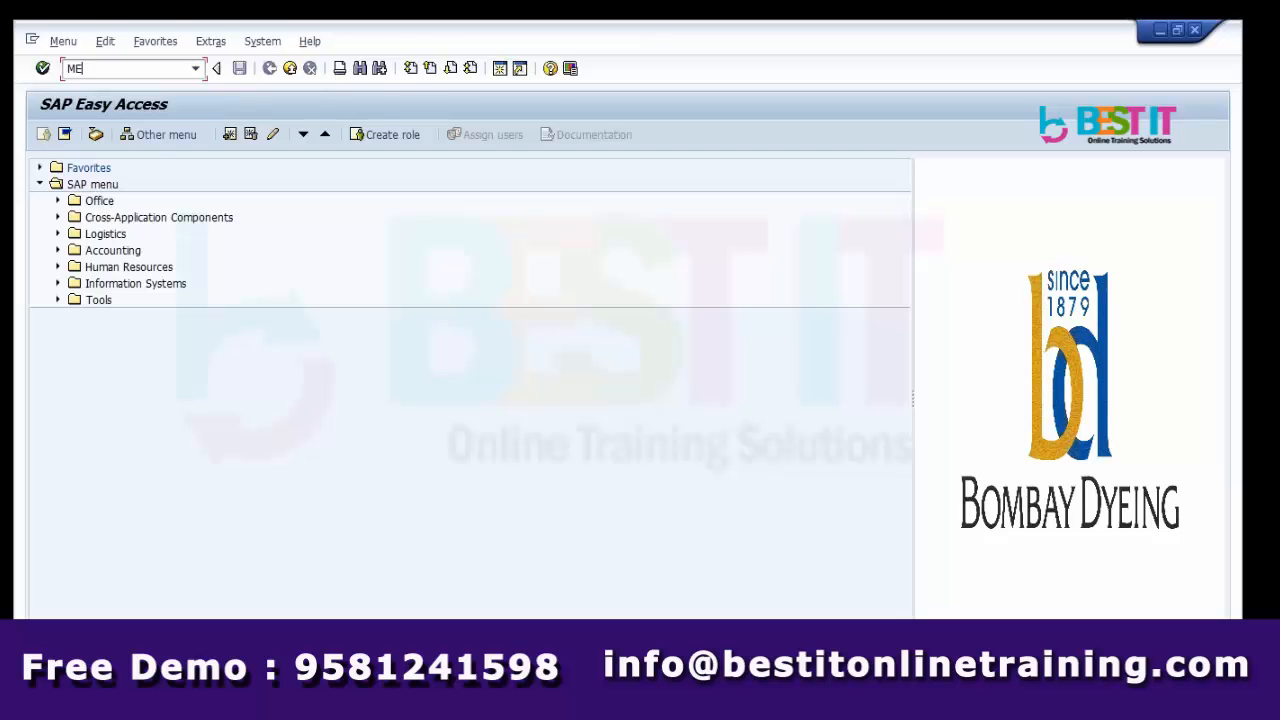
key(Return)
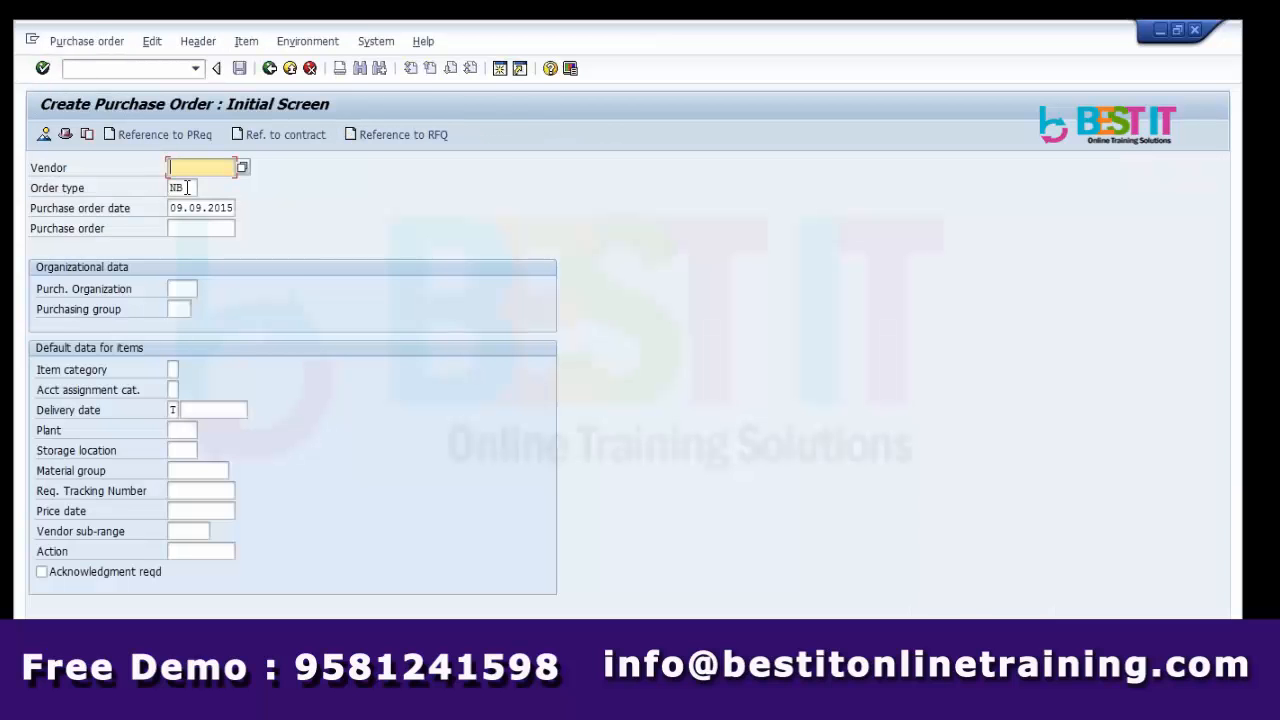
click(185, 187)
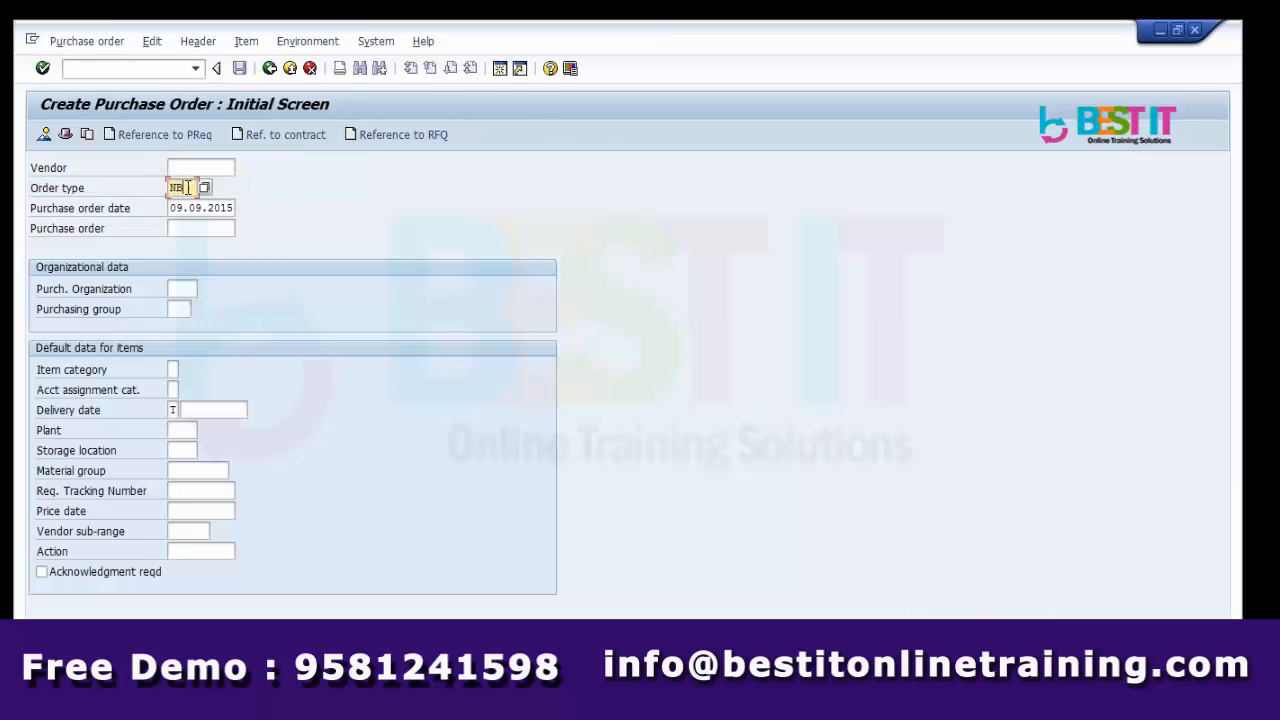
click(204, 188)
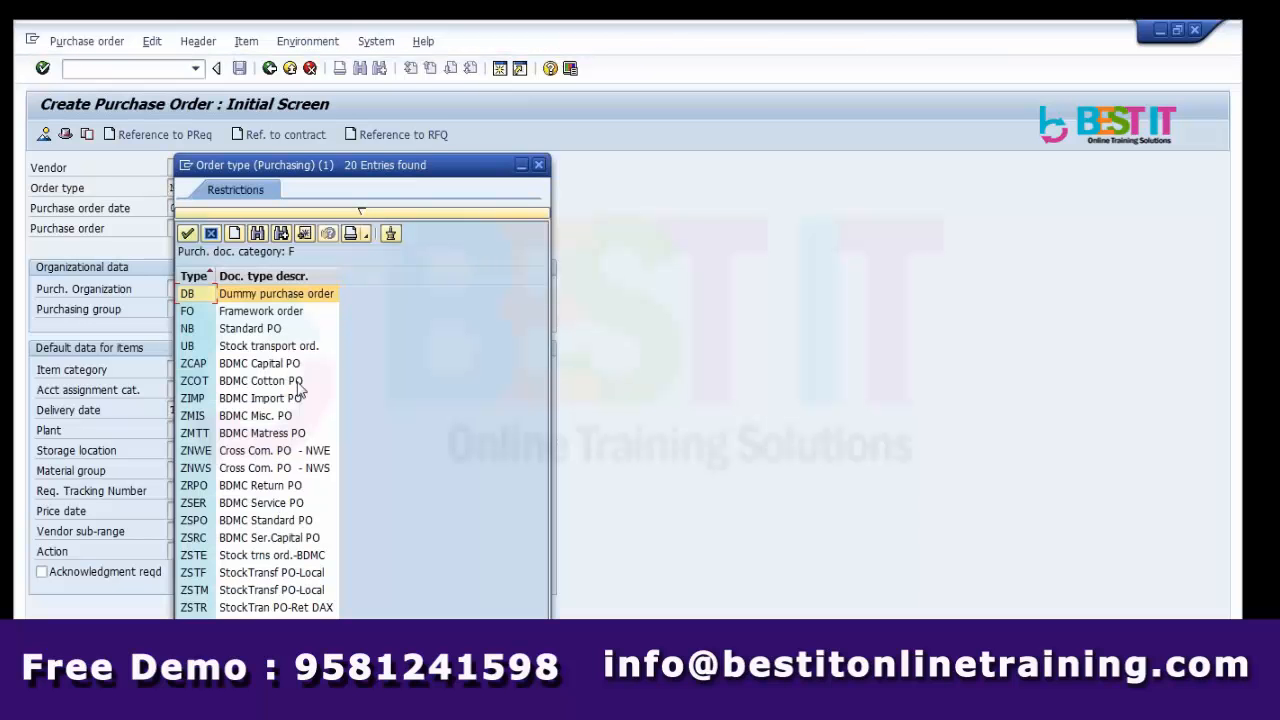
Browse the order types (DB, UB, FO), widen the Type column, and switch to the notes sheet.
click(300, 346)
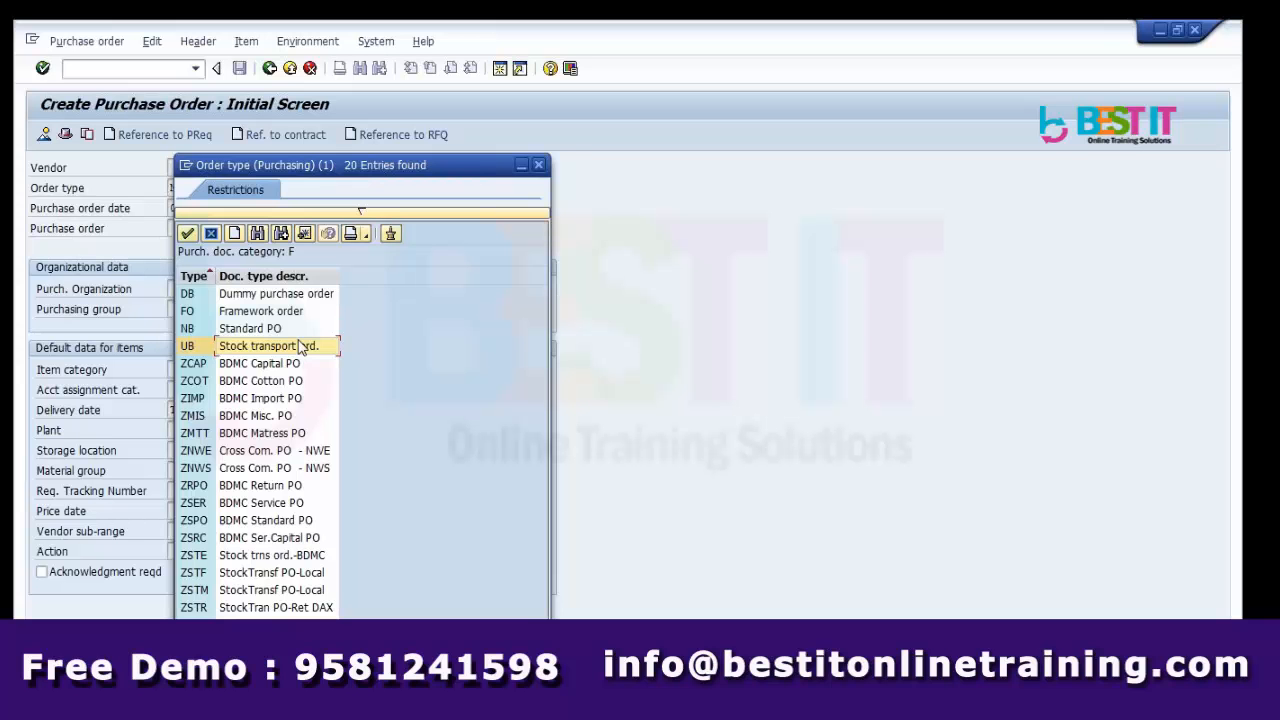
key(Up)
key(Up)
key(Up)
key(Down)
key(Down)
key(Down)
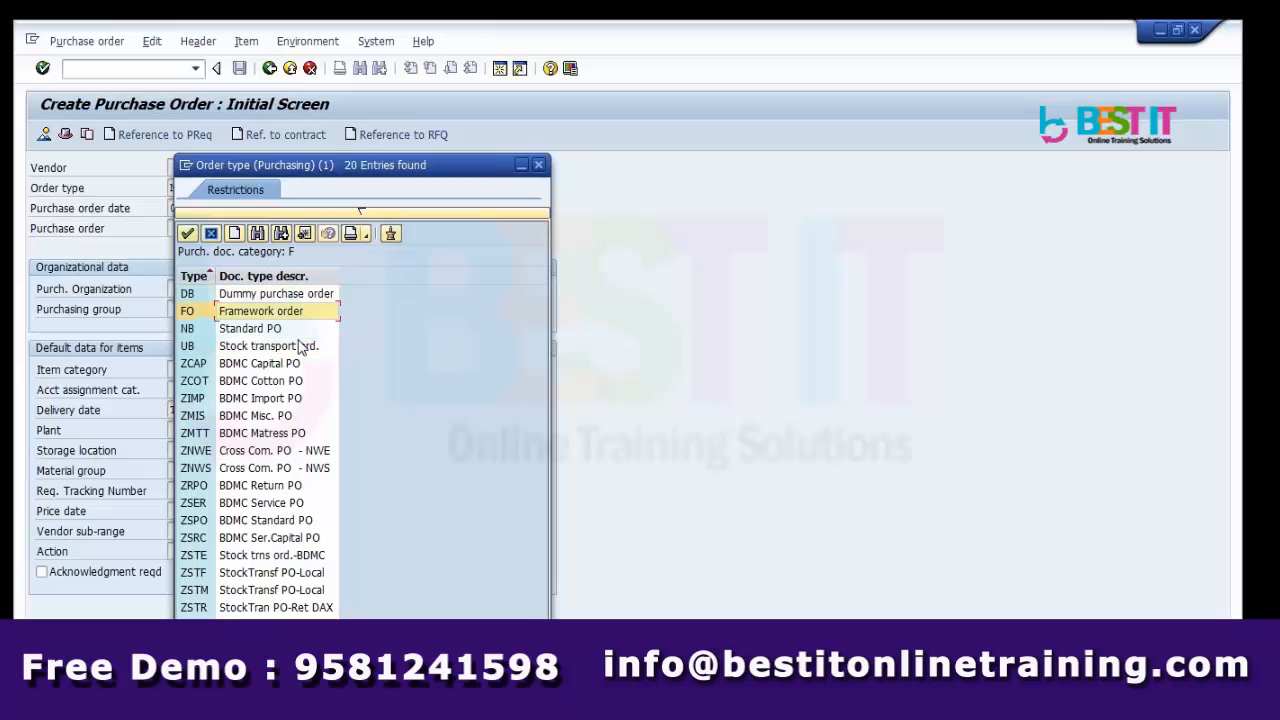
key(Up)
key(Up)
key(Up)
key(Down)
key(Down)
key(Down)
key(Up)
key(Up)
key(Up)
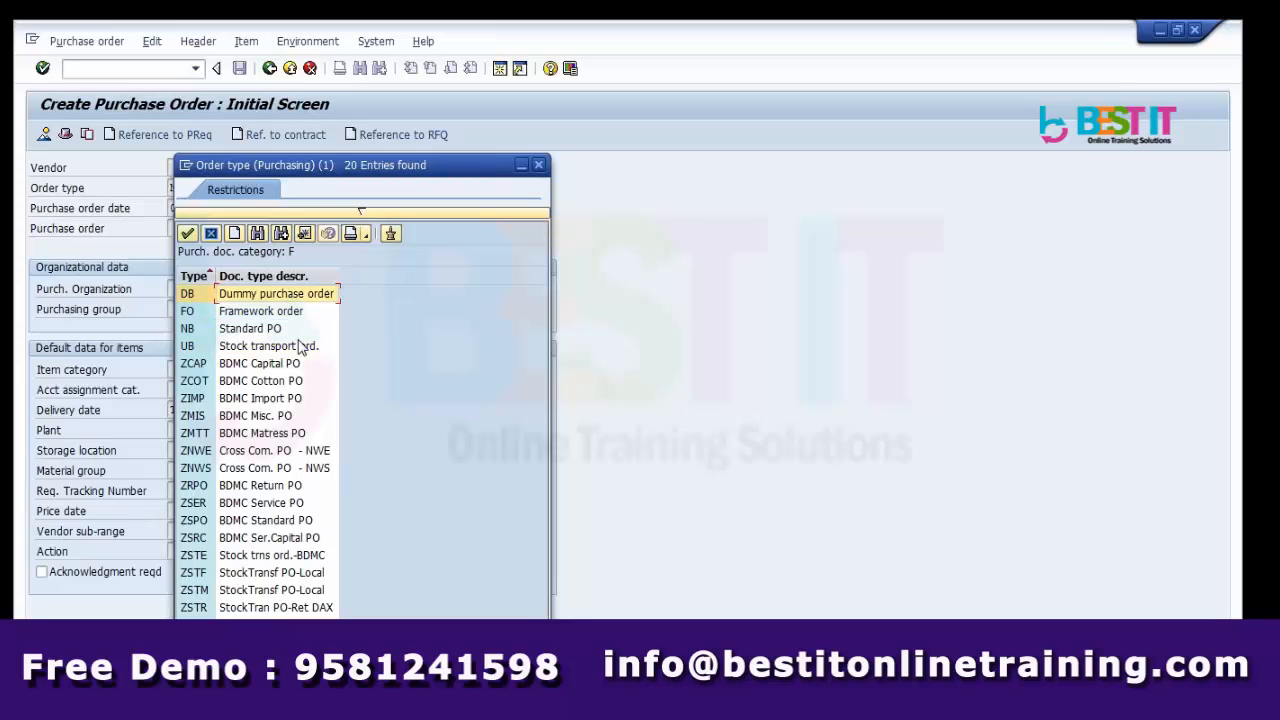
key(Down)
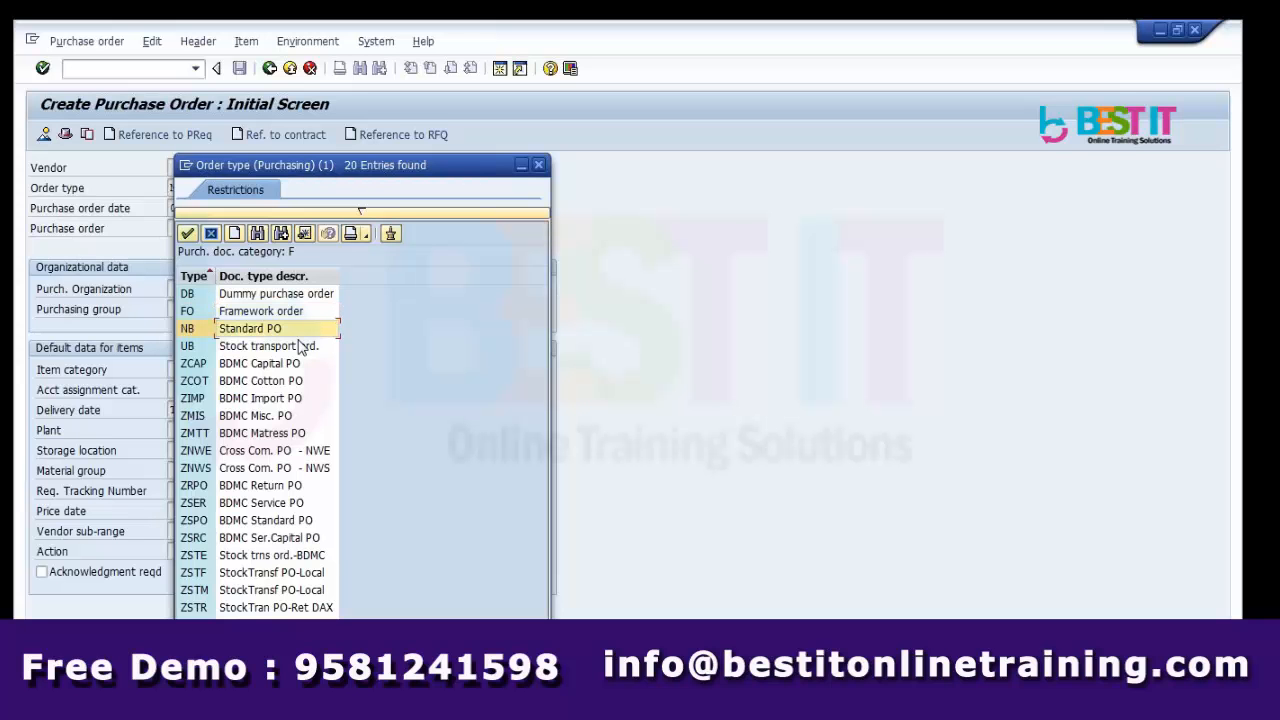
click(300, 346)
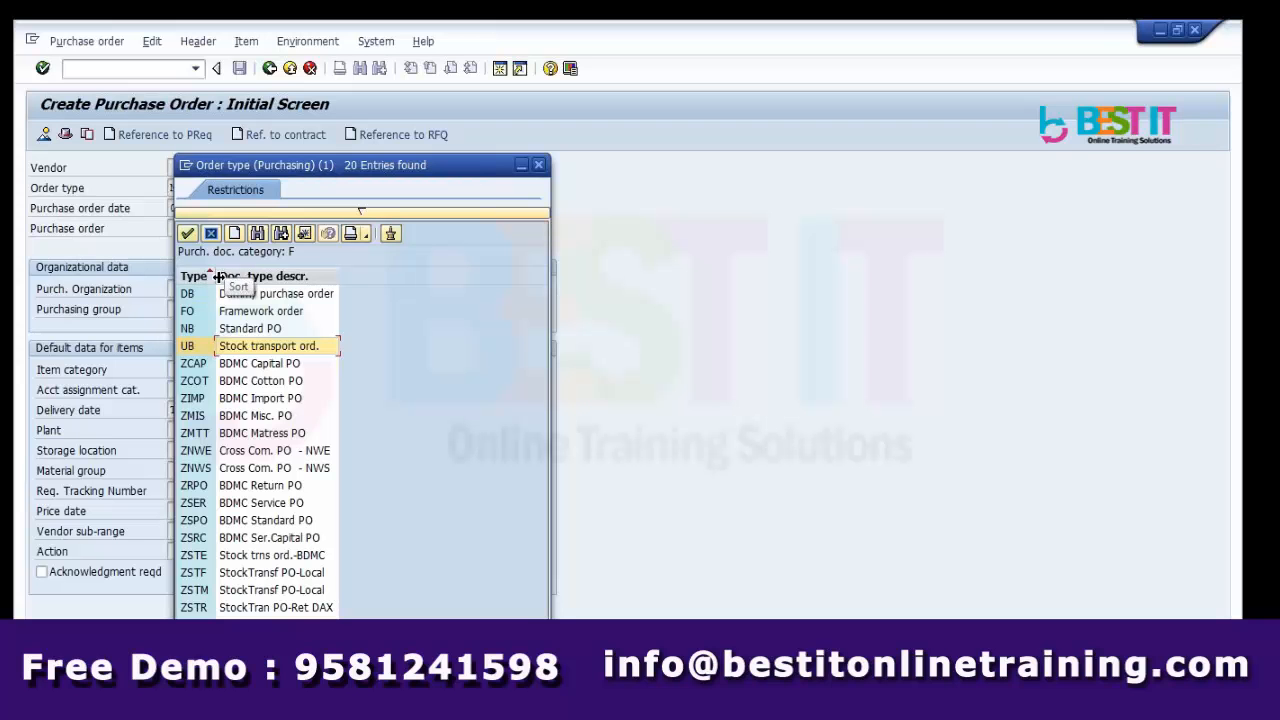
drag(217, 276, 282, 276)
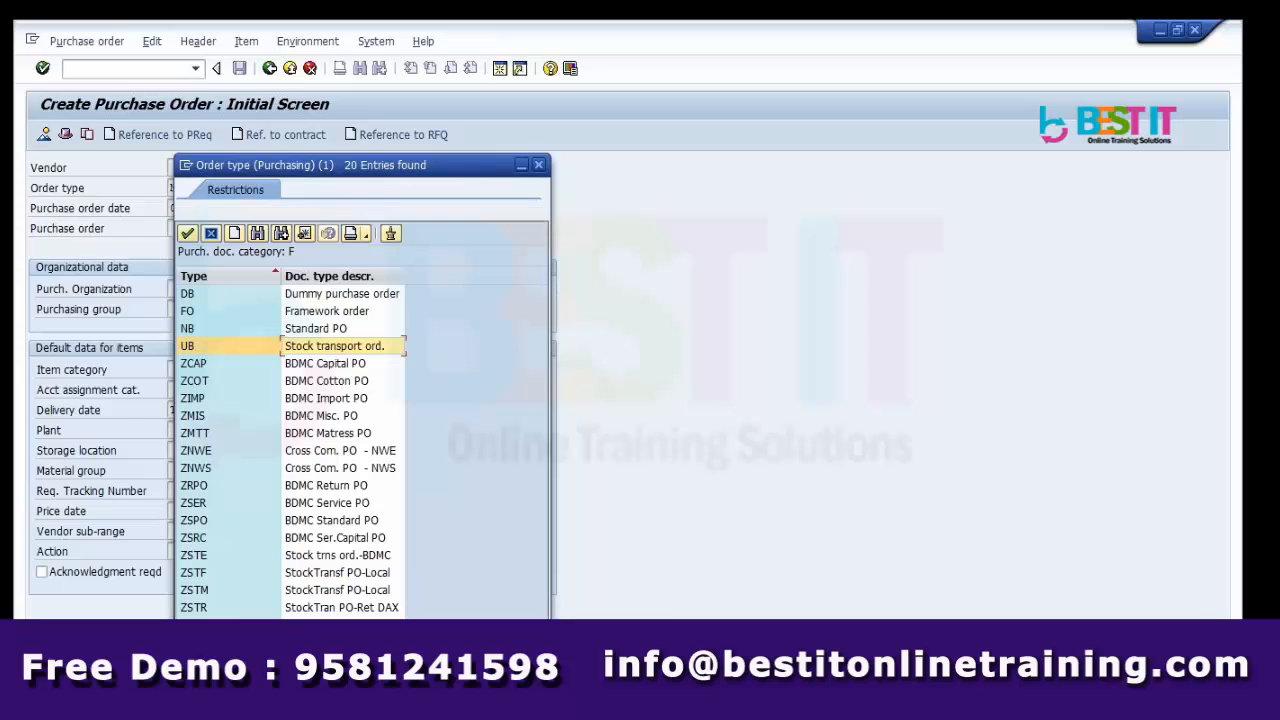
key(alt+Tab)
Enter the heading 'Standard Document Types' in cell A29.
click(115, 403)
text(S)
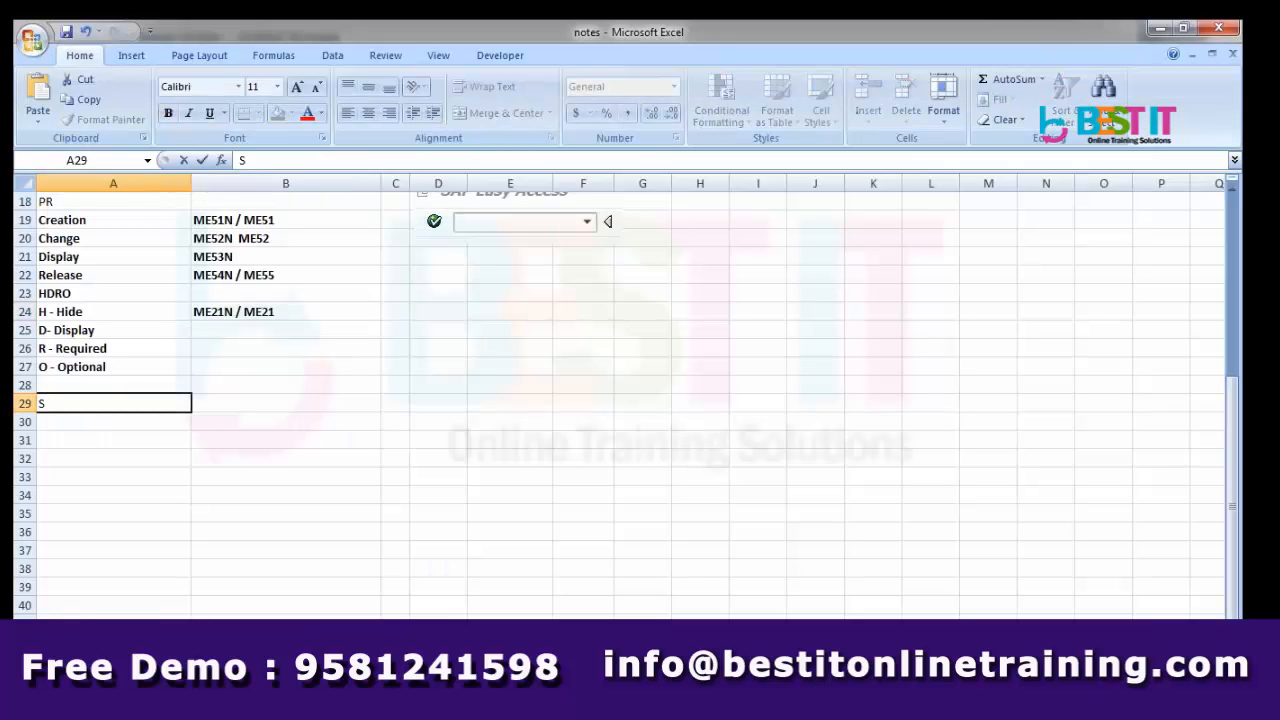
text(tandard Documen)
key(Return)
text(T)
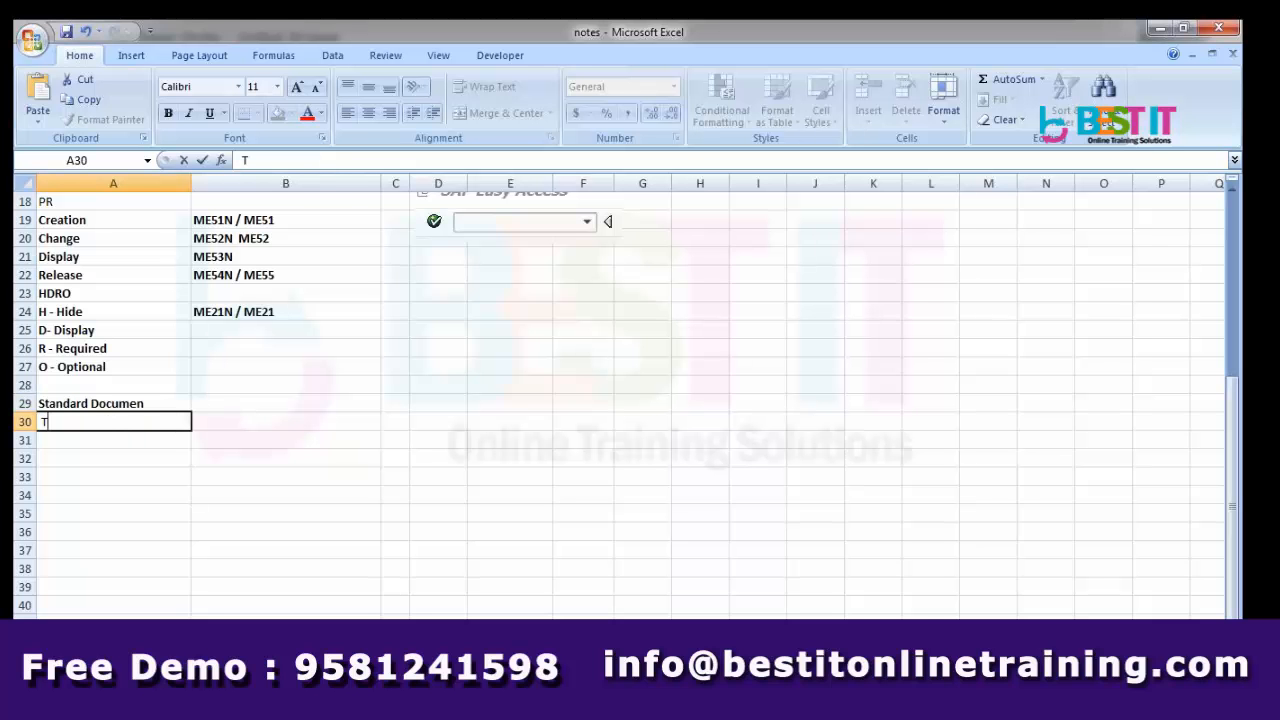
key(BackSpace)
double_click(157, 403)
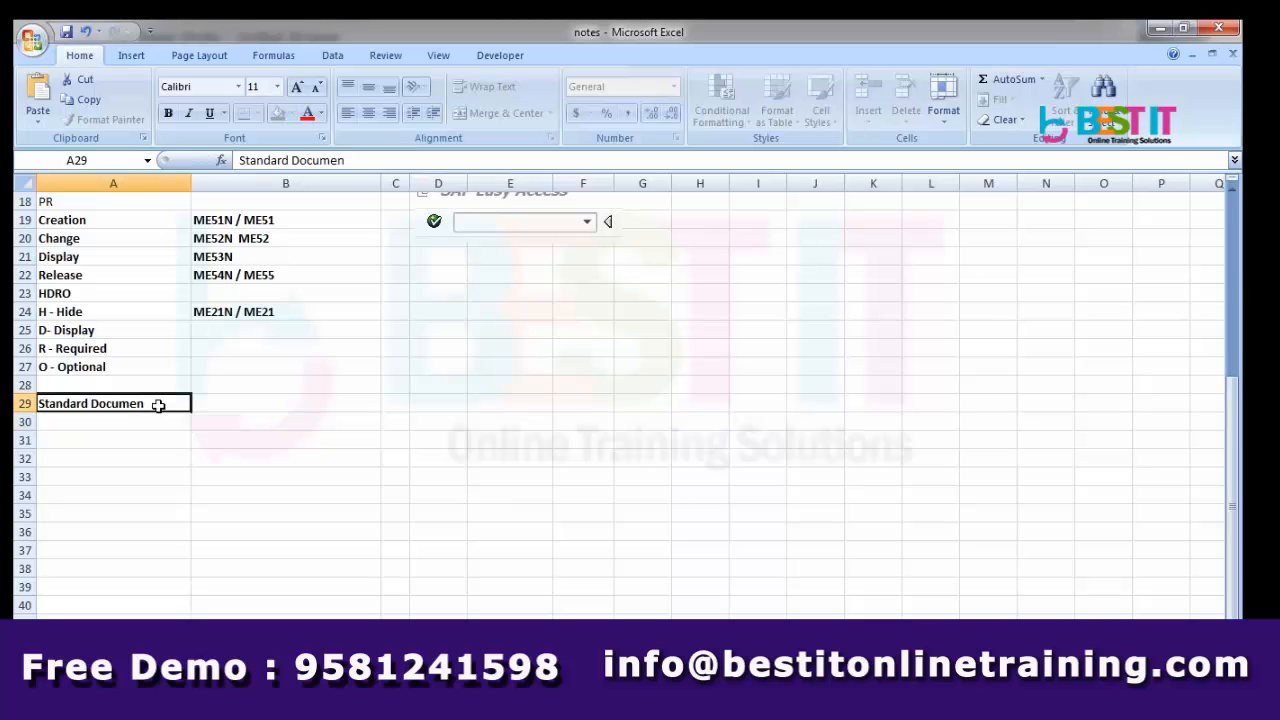
text(t Types)
key(Return)
key(alt+Tab)
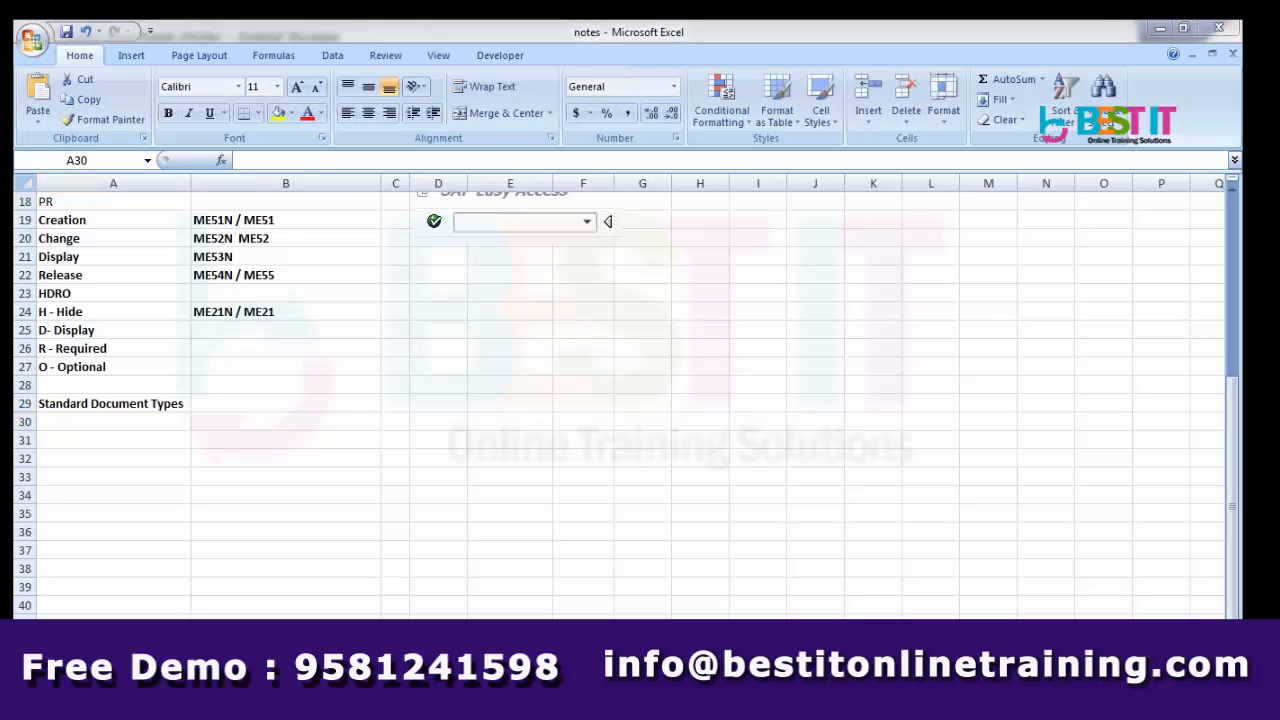
key(alt+Tab)
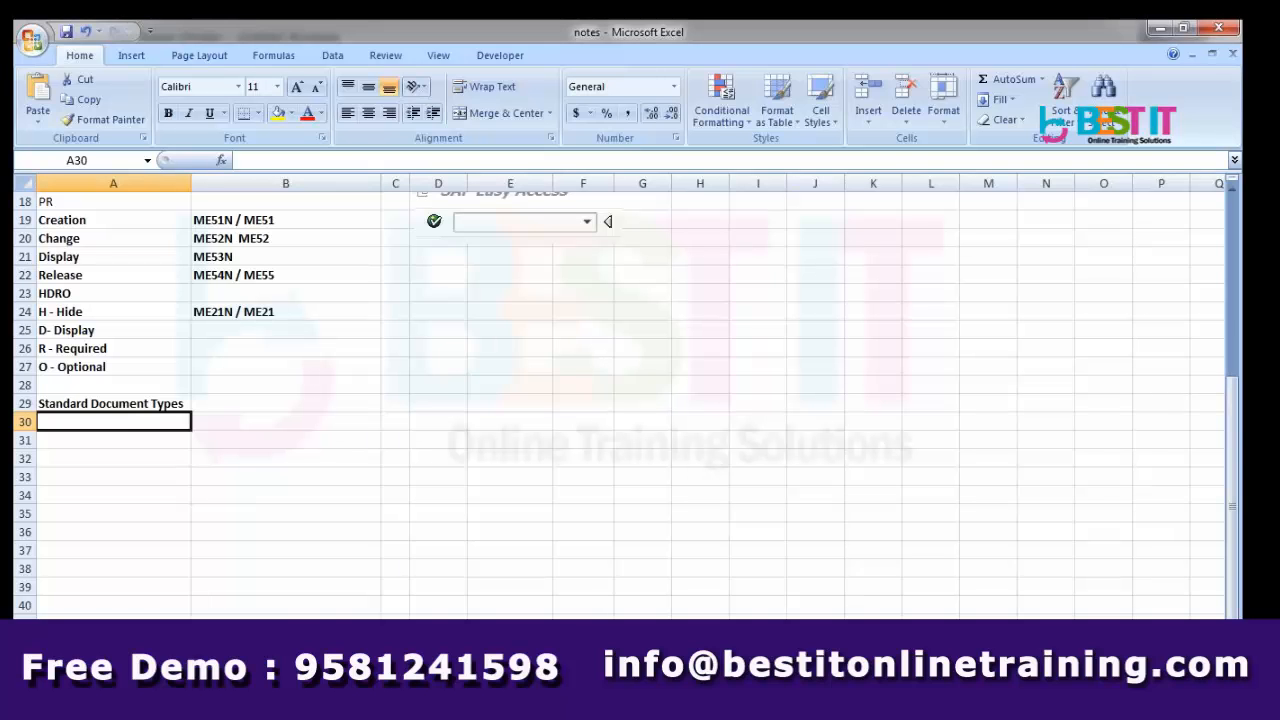
List NB and FO in A30 and A31, then select the NB, FO and UB entries in SAP.
text(NB)
key(Return)
text(FO)
key(Return)
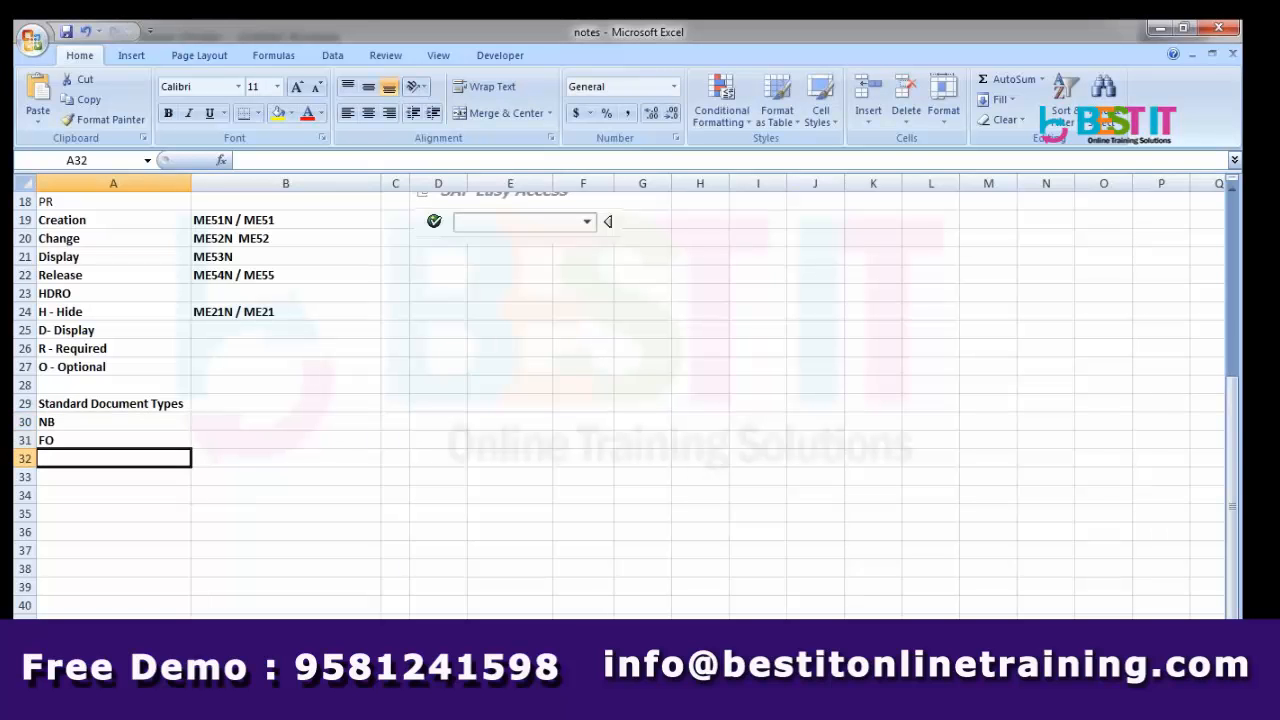
key(alt+Tab)
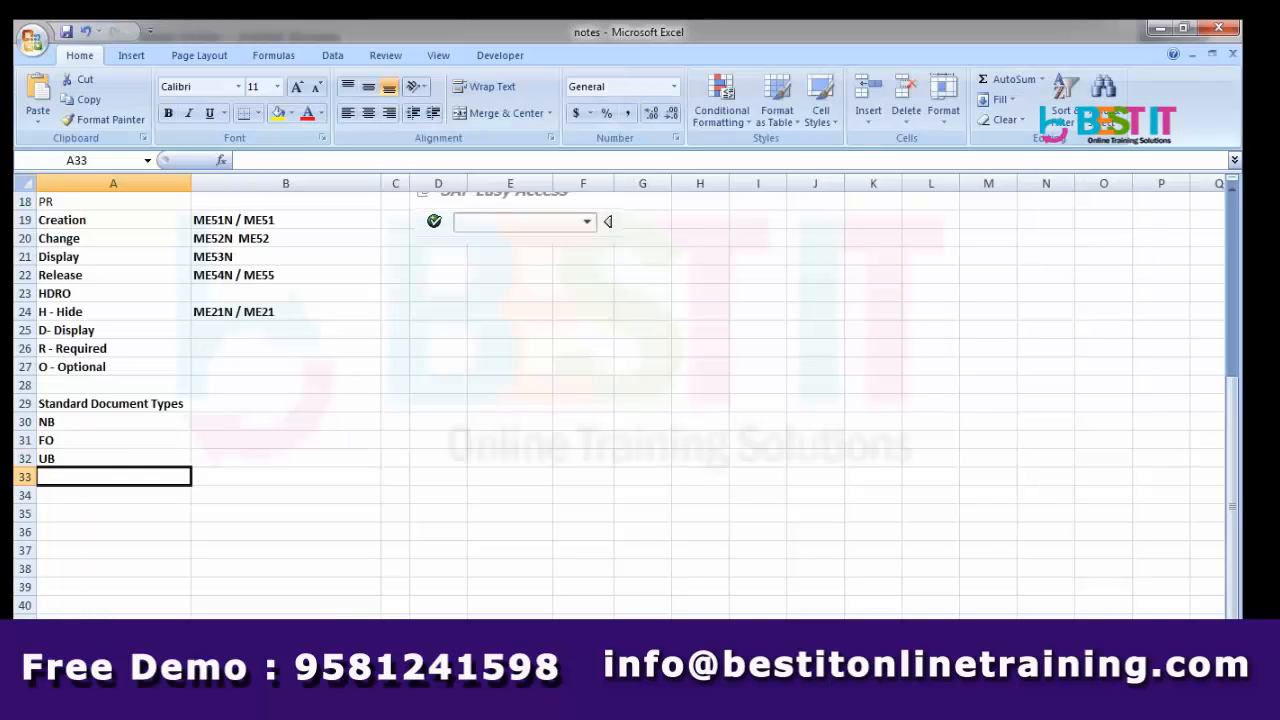
key(Up)
key(Up)
key(Up)
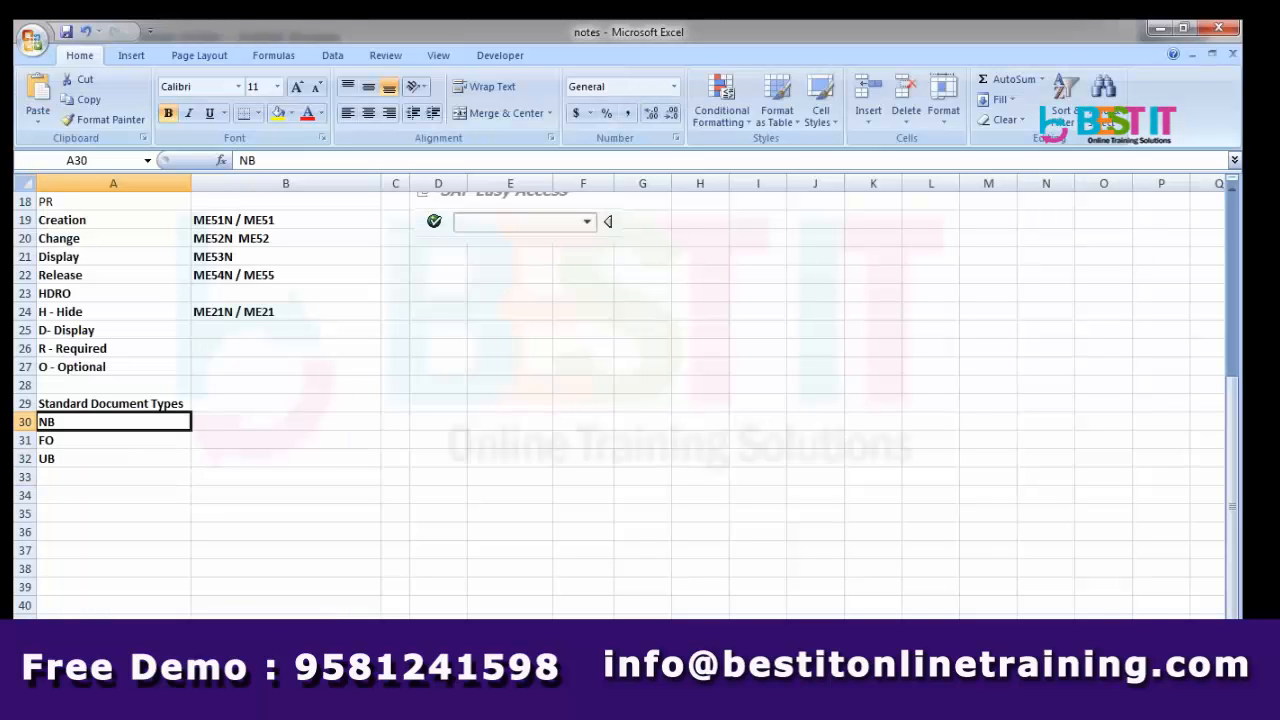
key(shift+Down)
key(shift+Down)
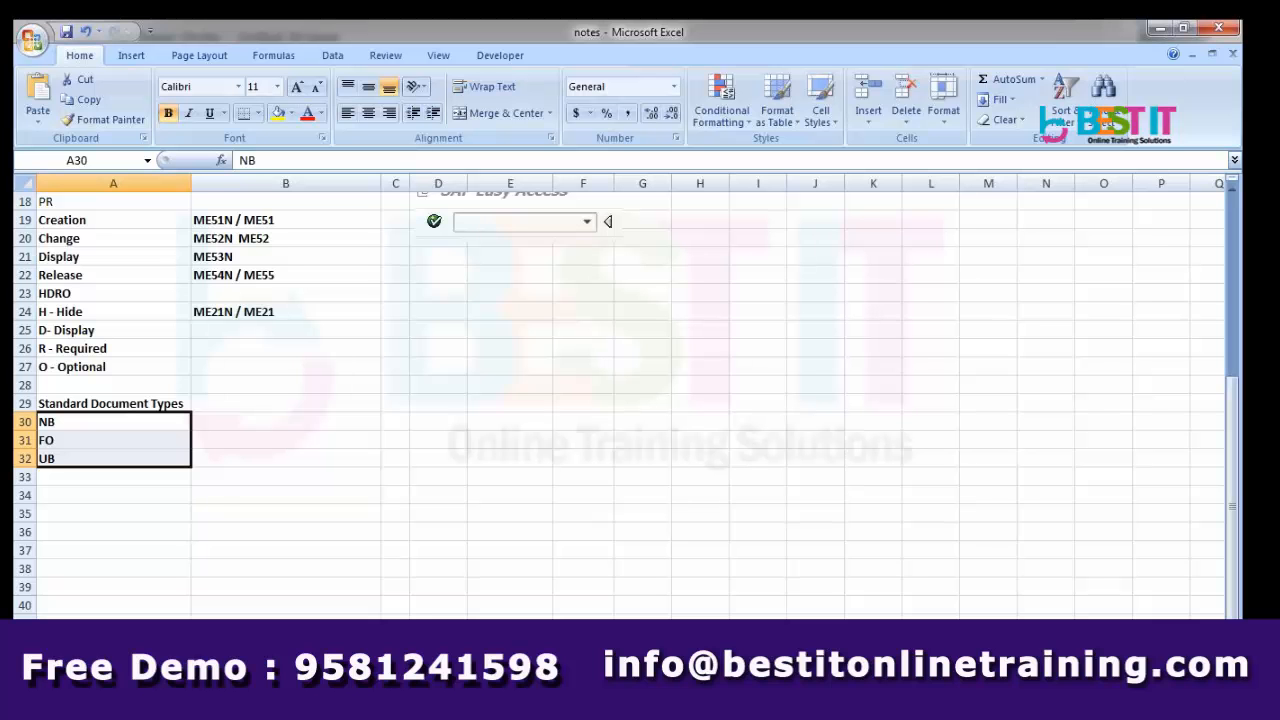
Clear a stray entry typed into cell A33.
double_click(146, 483)
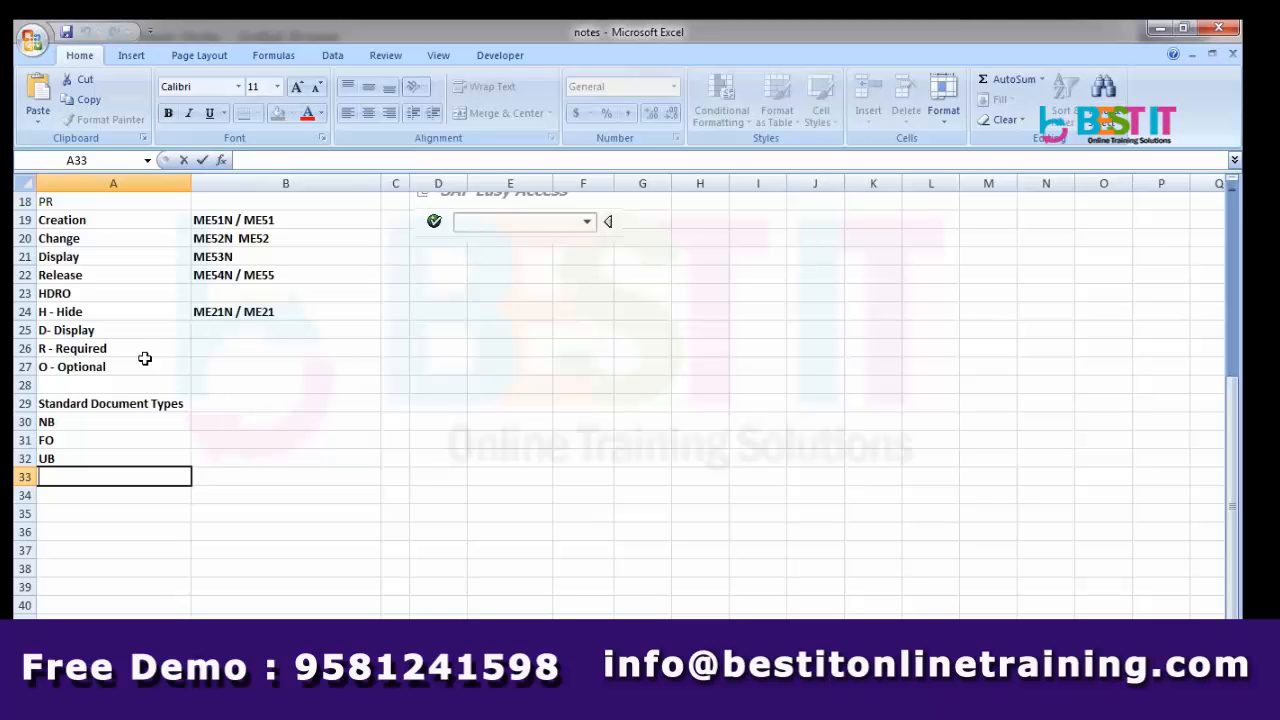
text(Z)
key(BackSpace)
text(Y)
key(Return)
key(Up)
key(Delete)
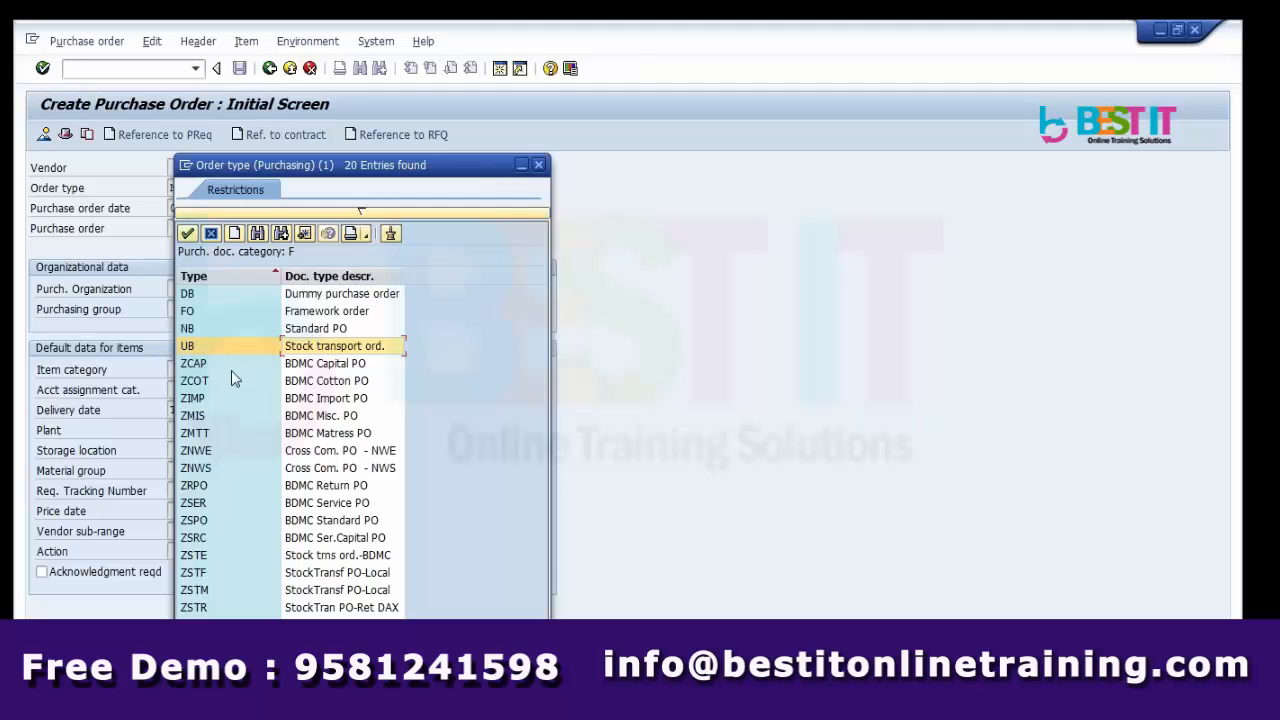
click(211, 366)
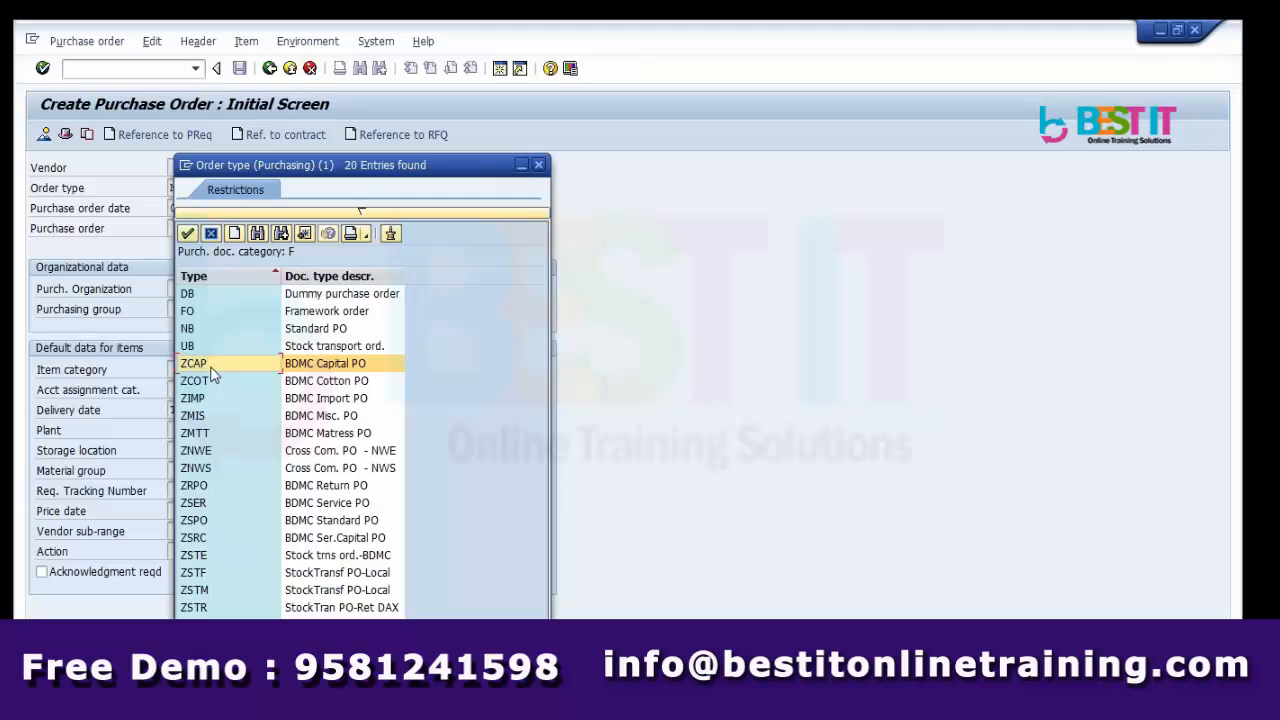
click(211, 372)
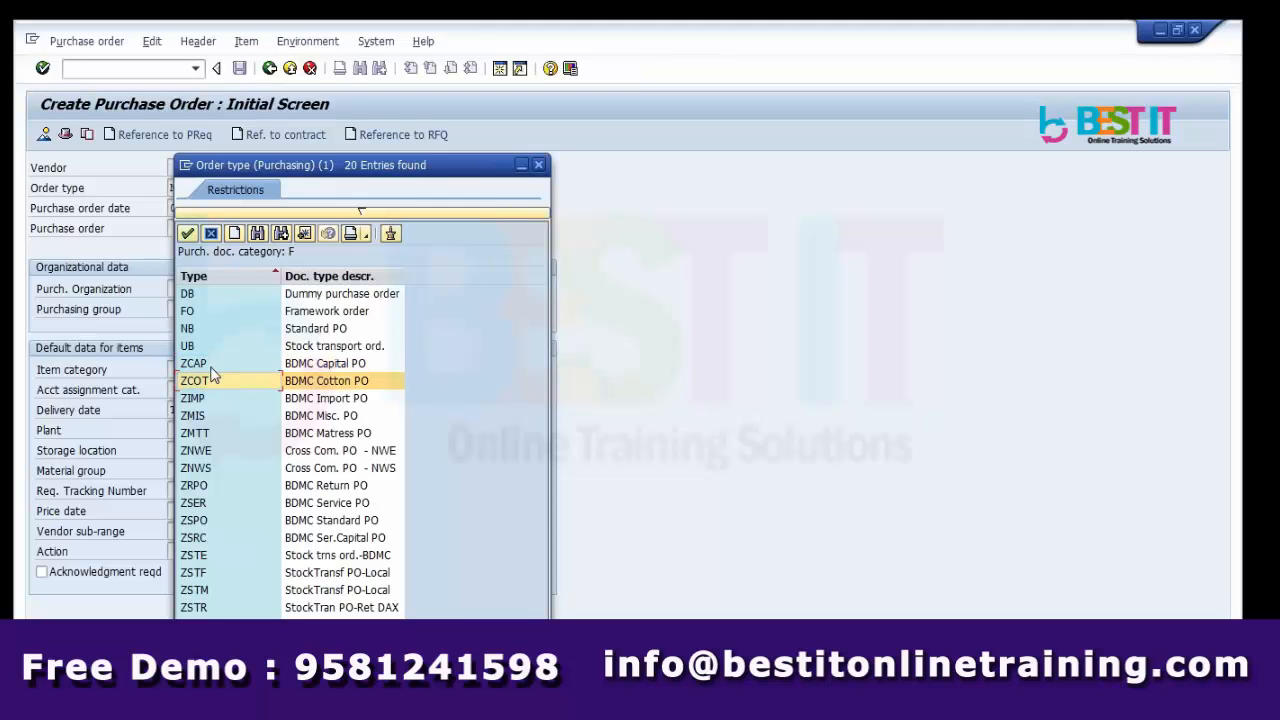
key(Down)
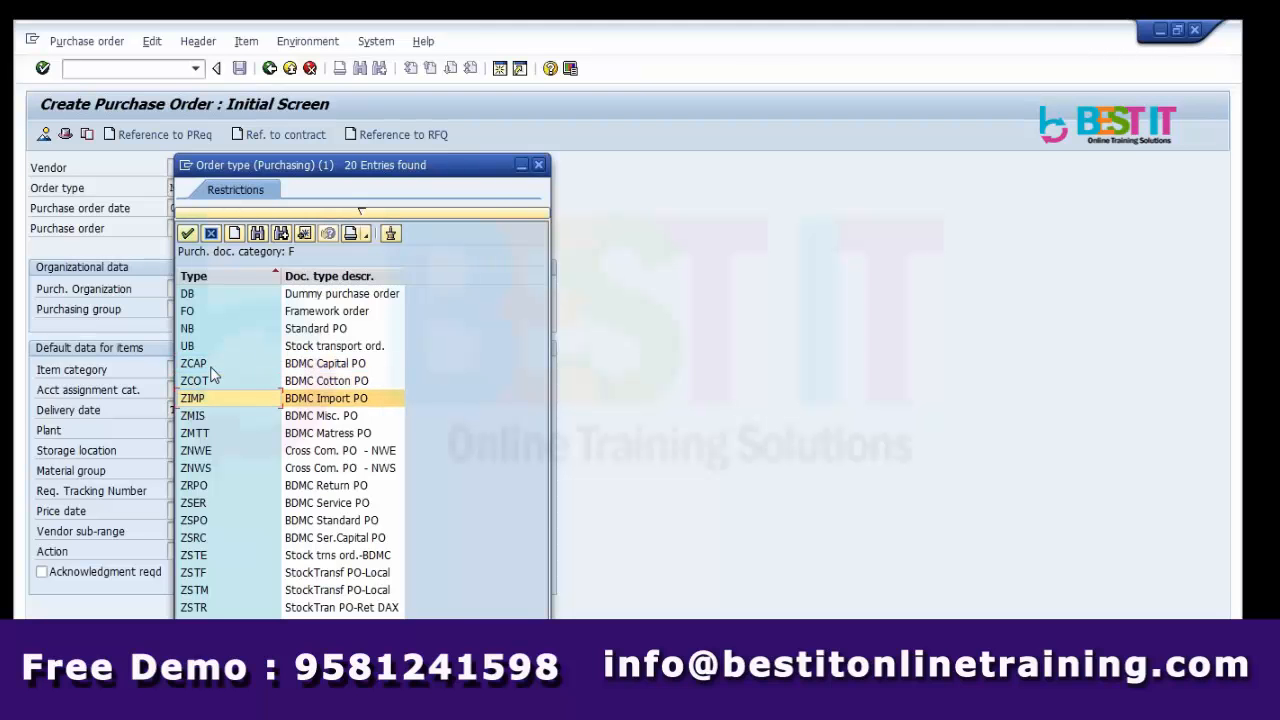
key(Down)
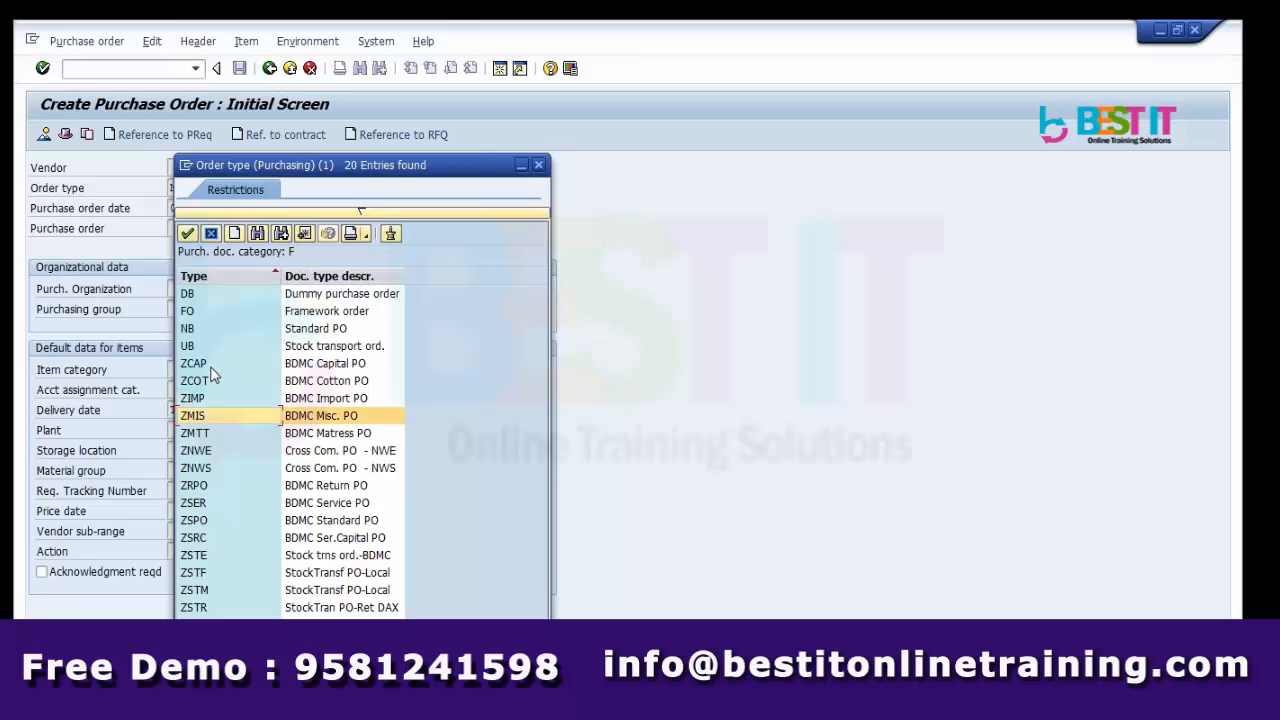
key(Down)
key(Down)
key(Down)
key(Down)
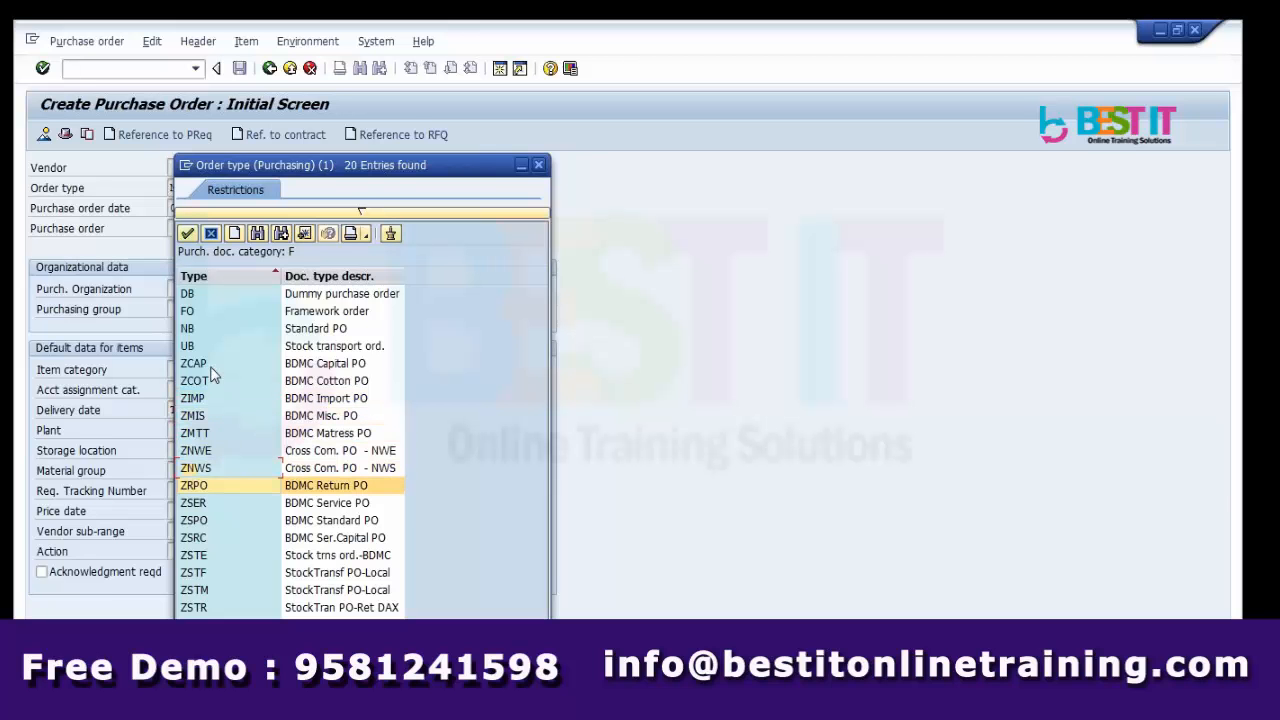
key(Down)
key(Down)
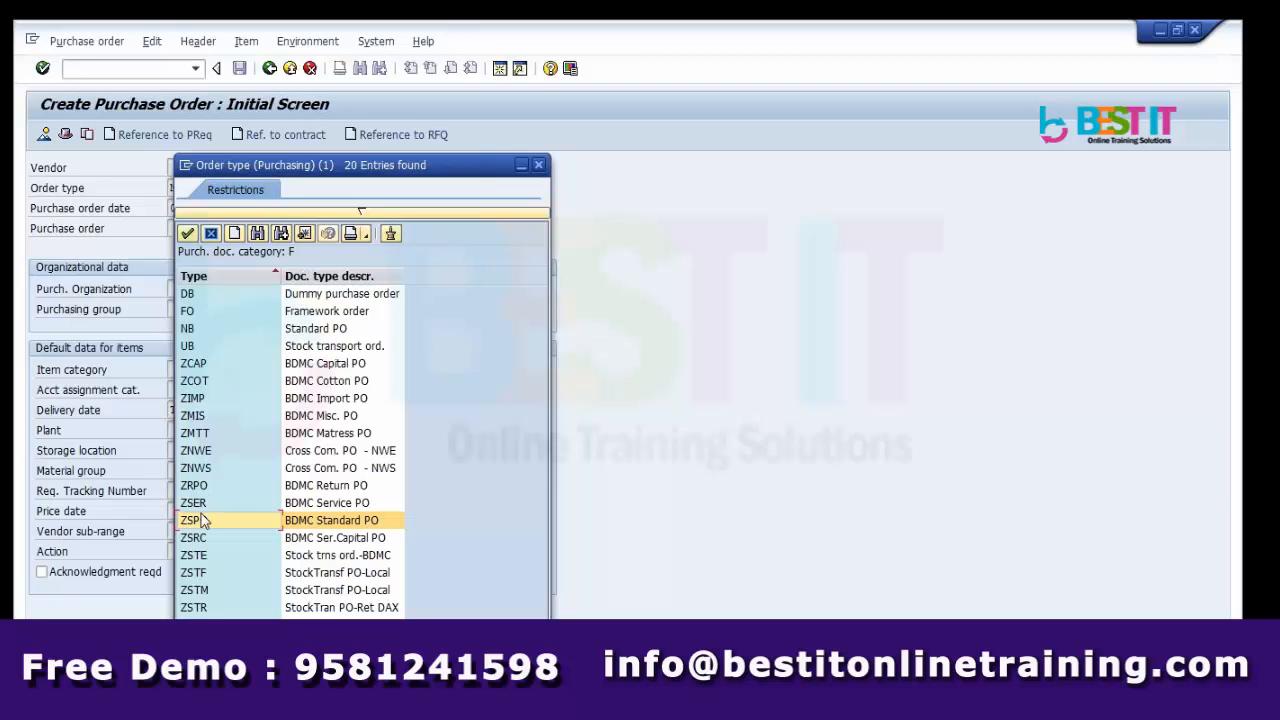
click(215, 624)
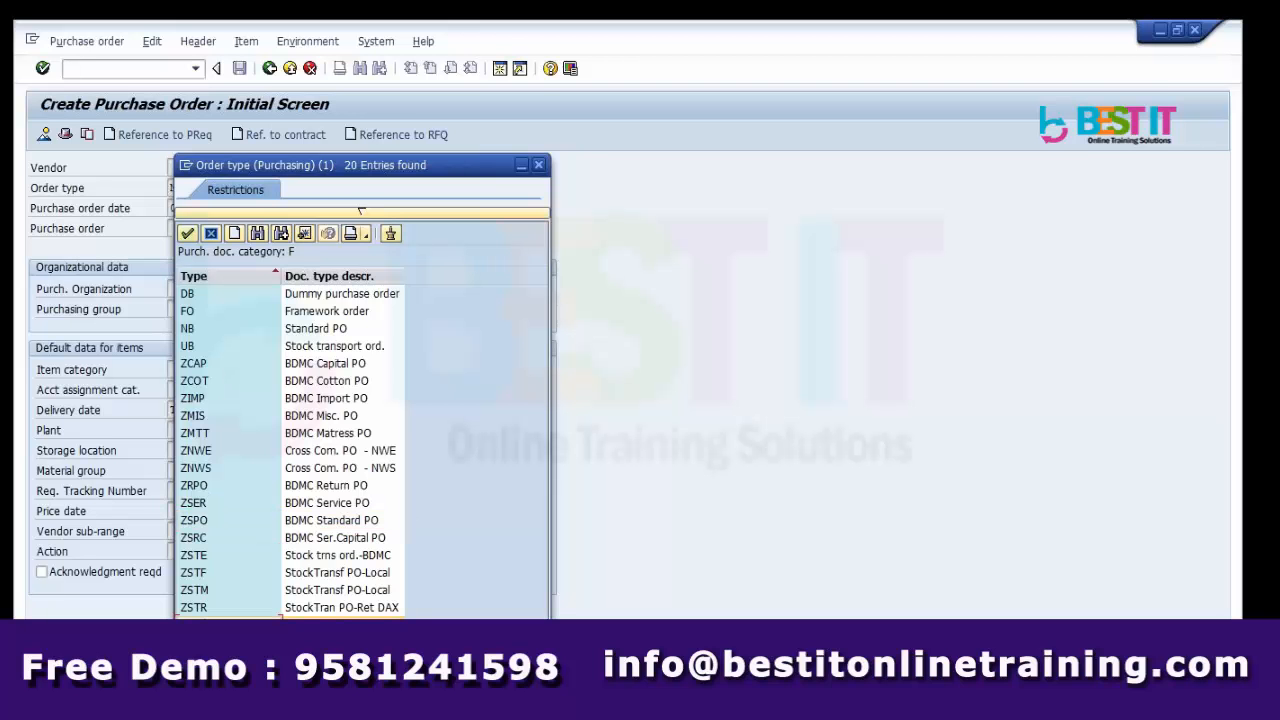